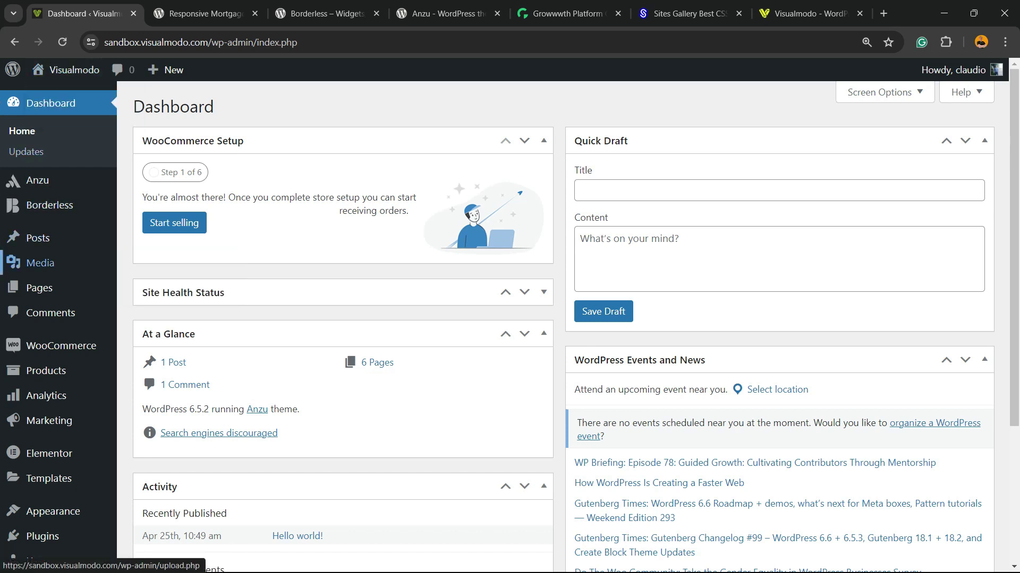
scroll(41, 288, down, 2)
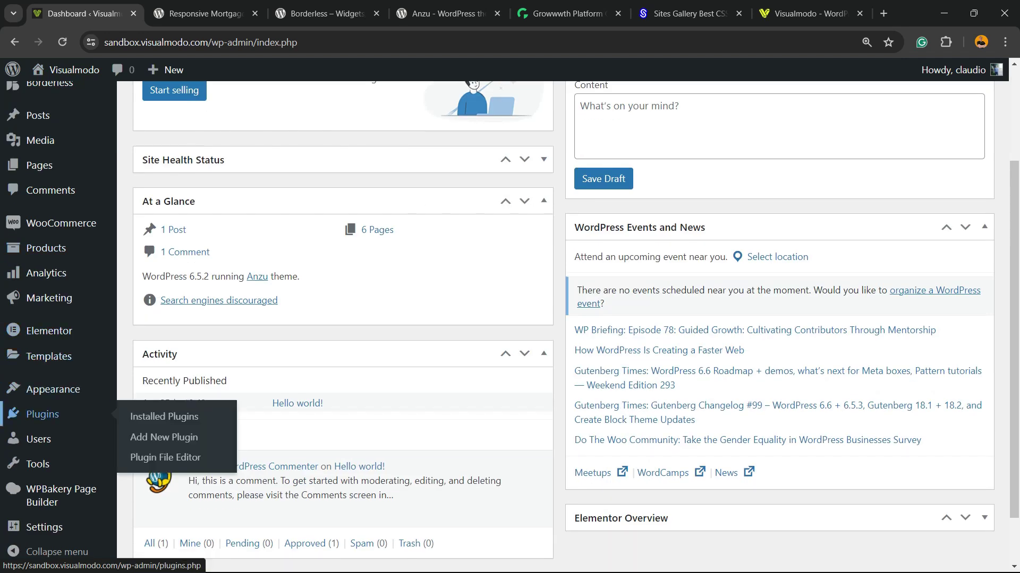
- Search the plugin catalogue for 'Mortgage', then install and activate Responsive Mortgage Calculator
click(150, 437)
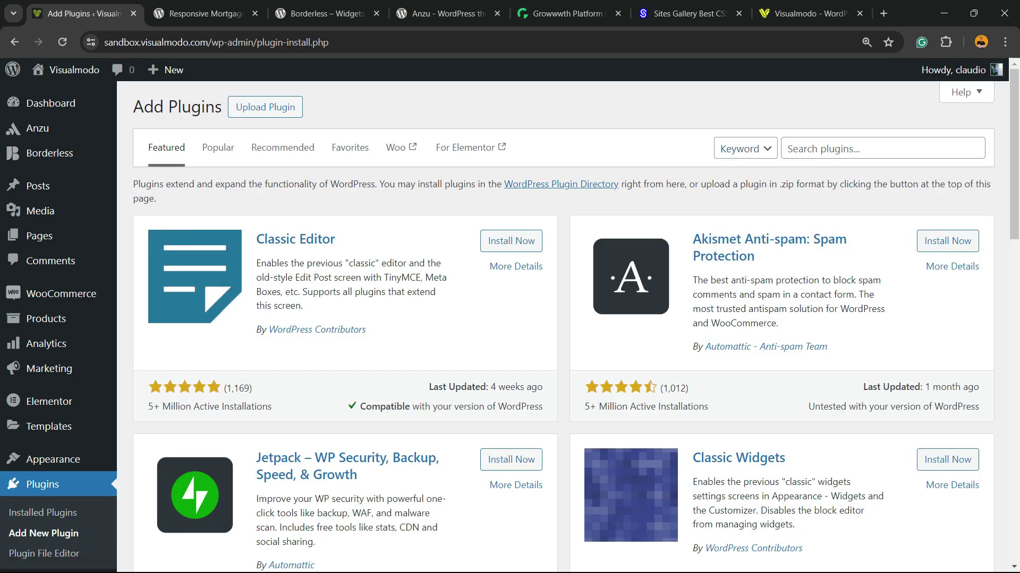
click(838, 153)
text(Mortgage)
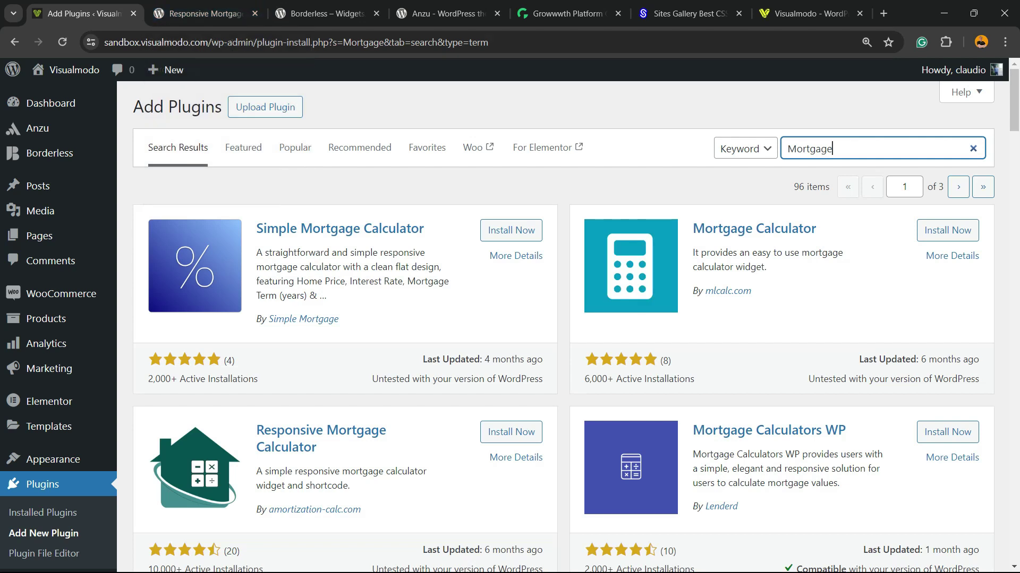
scroll(557, 327, down, 2)
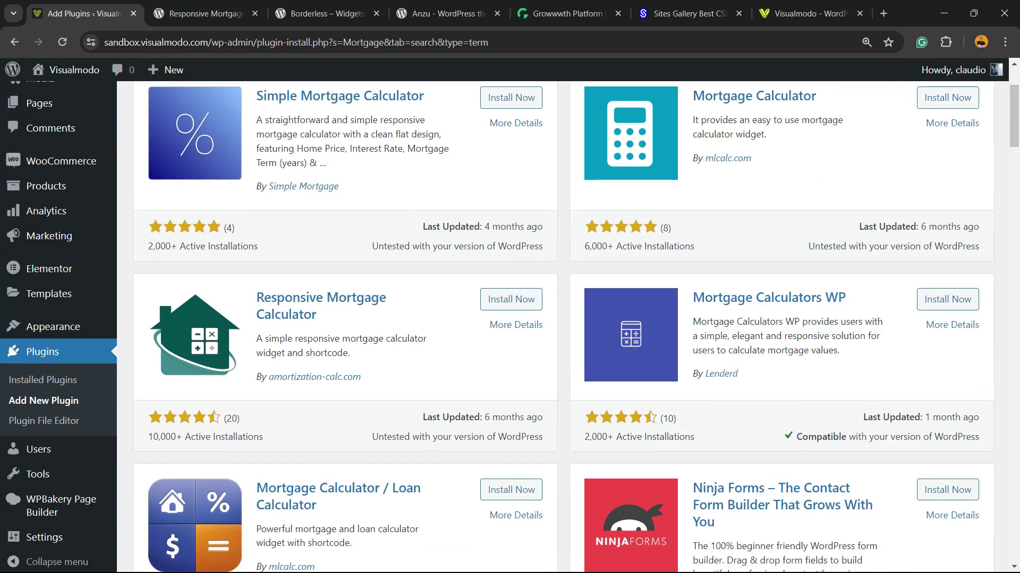
drag(362, 377, 266, 377)
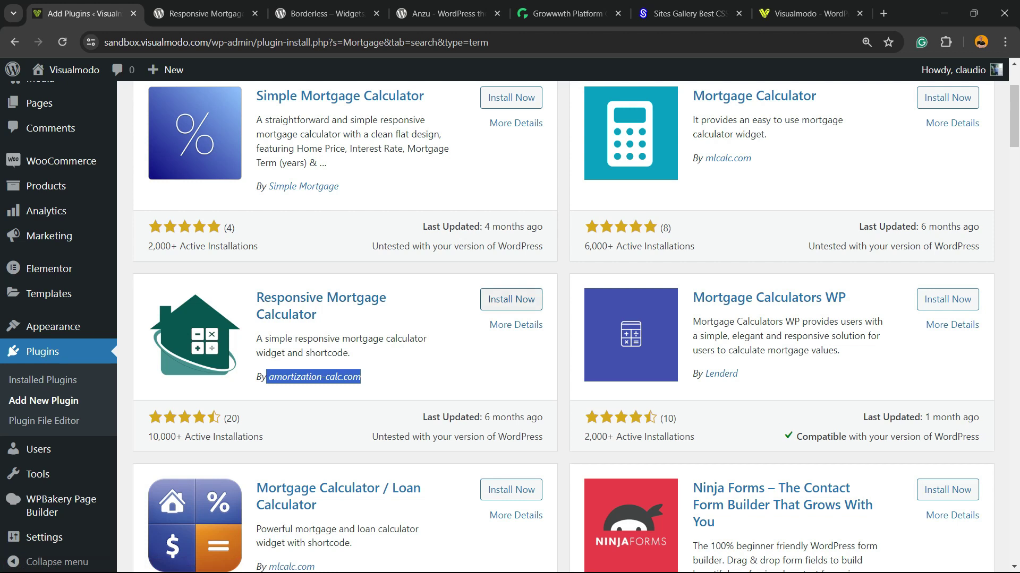
click(510, 299)
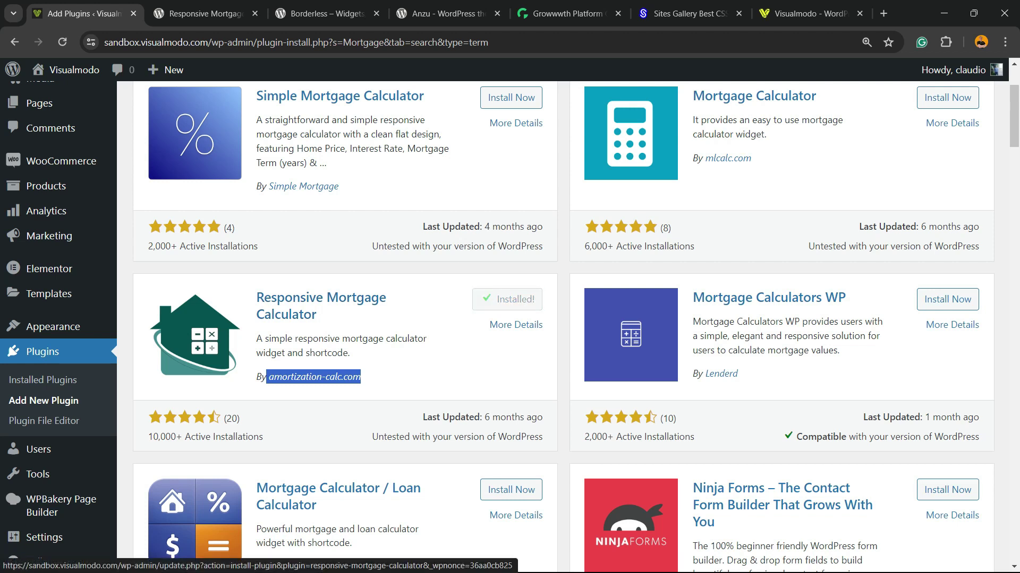
click(516, 301)
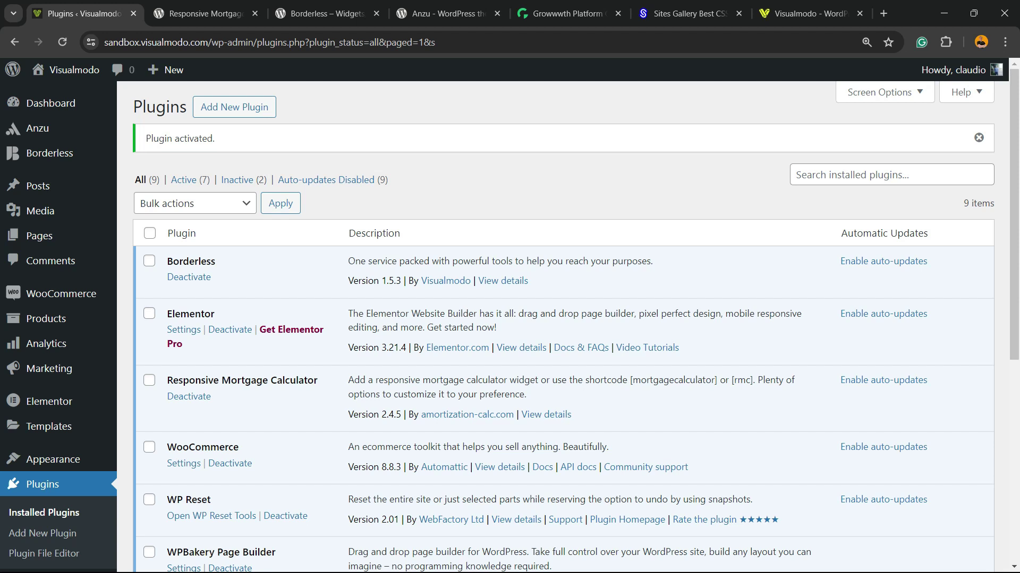
double_click(246, 380)
triple_click(246, 380)
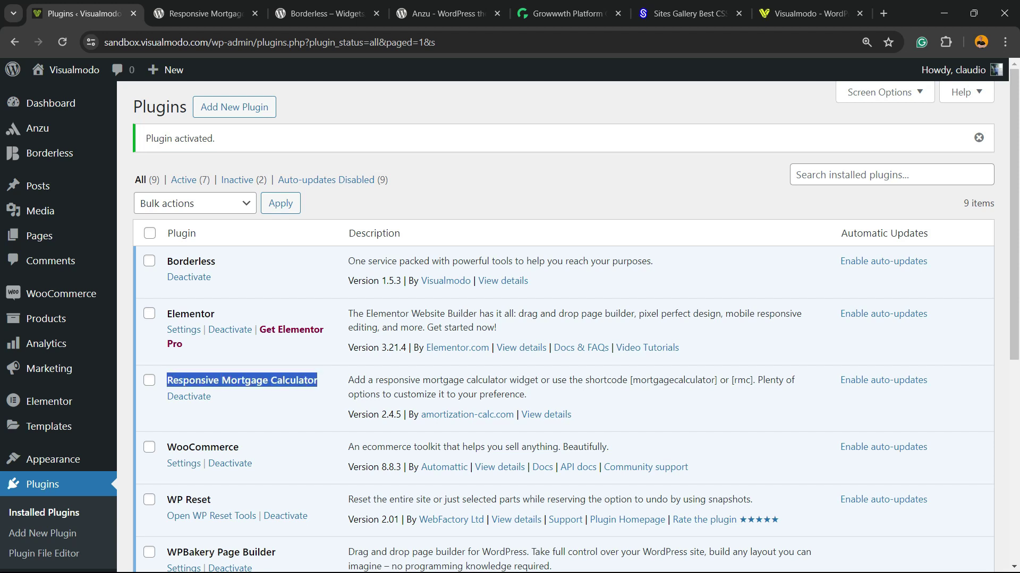
- Copy the first [mortgagecalculator] example shortcode from the plugin's wordpress.org page, then return to Plugins
click(203, 13)
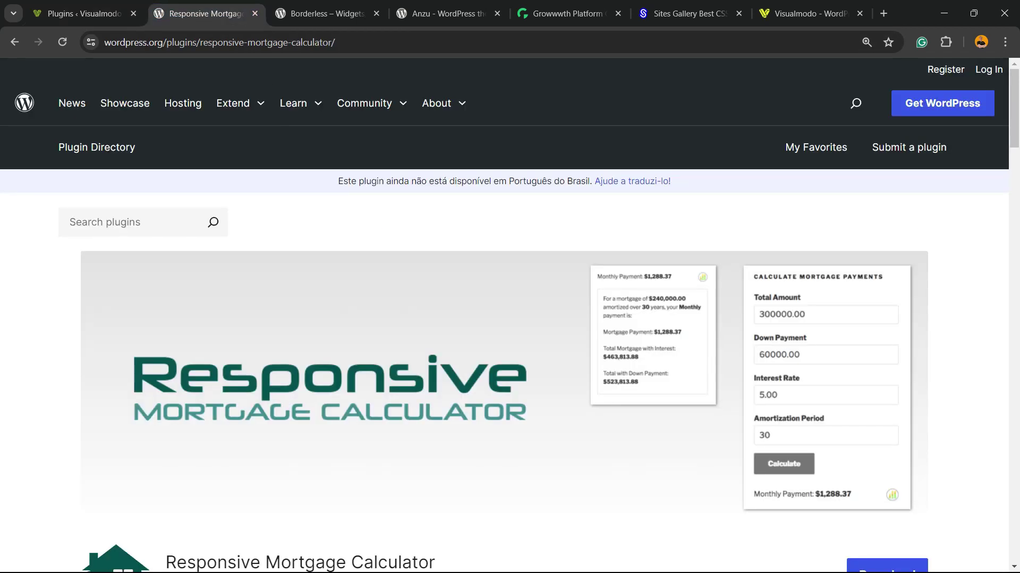
scroll(509, 350, down, 3)
scroll(511, 351, down, 1)
scroll(510, 351, down, 4)
scroll(511, 351, up, 5)
scroll(510, 350, up, 2)
scroll(511, 350, down, 3)
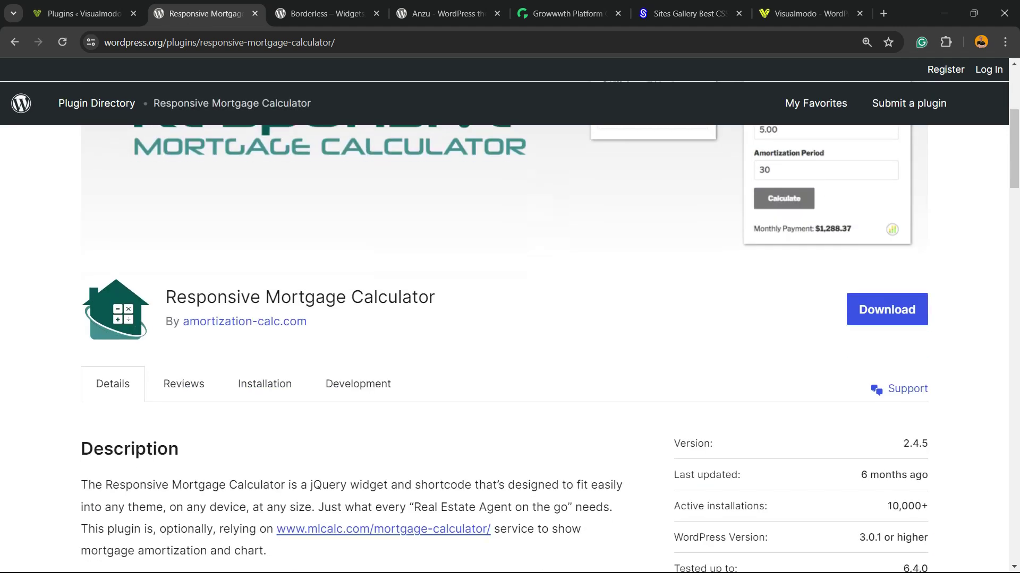
scroll(510, 351, down, 2)
scroll(510, 351, down, 4)
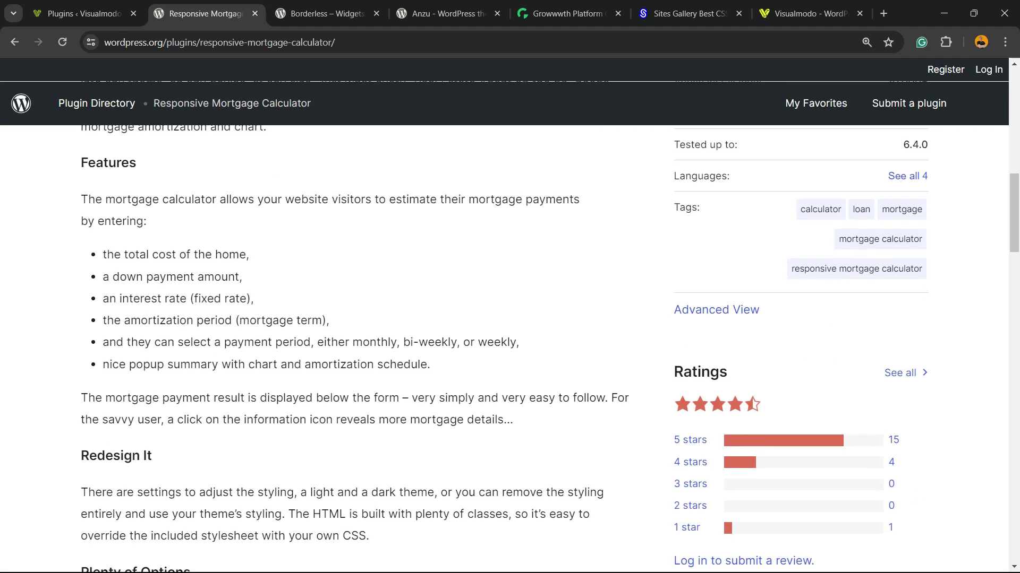
scroll(511, 350, down, 2)
scroll(510, 350, down, 3)
scroll(510, 351, down, 2)
double_click(167, 289)
triple_click(168, 289)
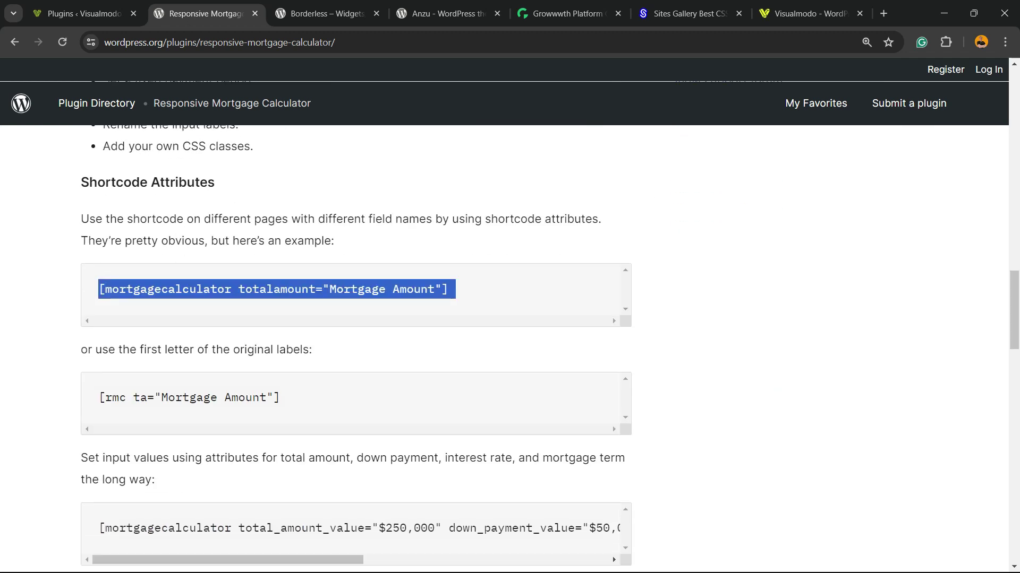
right_click(214, 287)
click(239, 303)
click(80, 14)
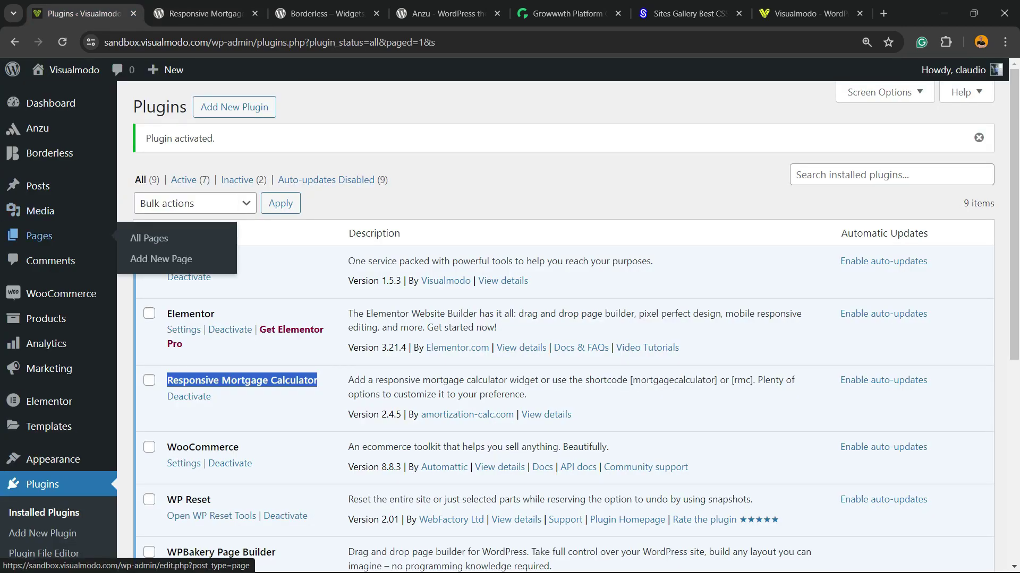
- Start a new page in another tab and paste the mortgagecalculator shortcode into a Shortcode block
right_click(160, 260)
click(203, 271)
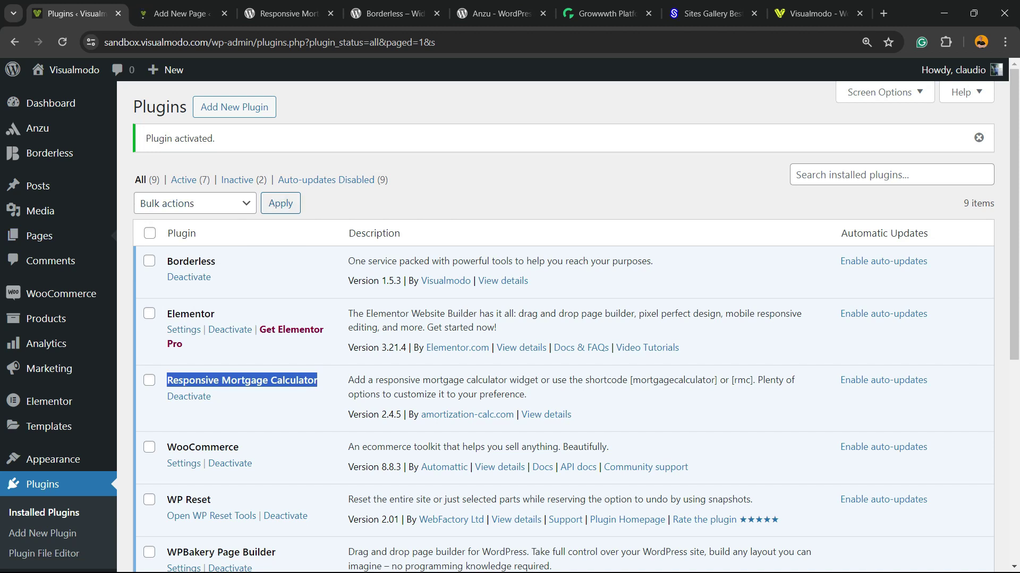
click(182, 14)
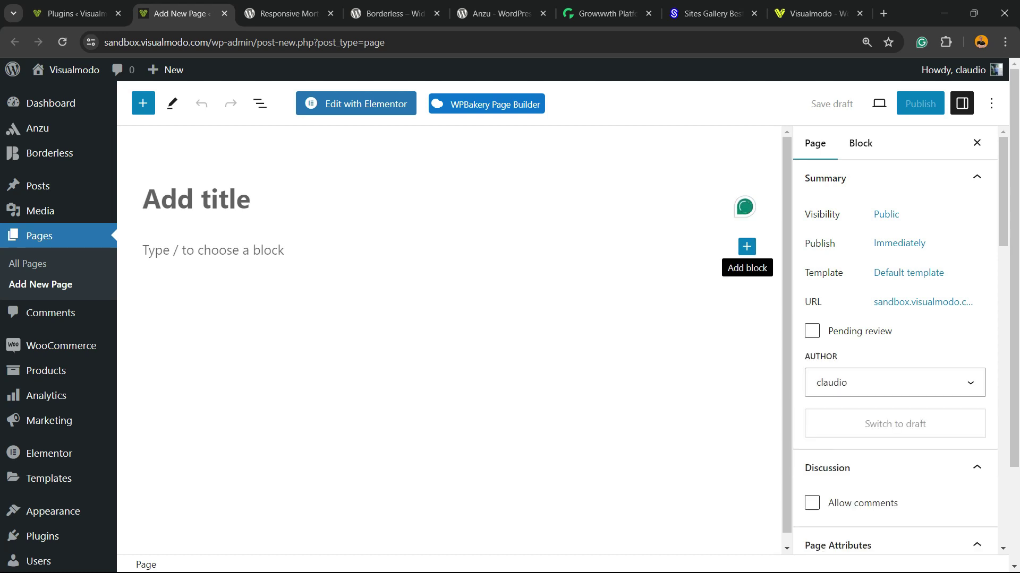
click(746, 246)
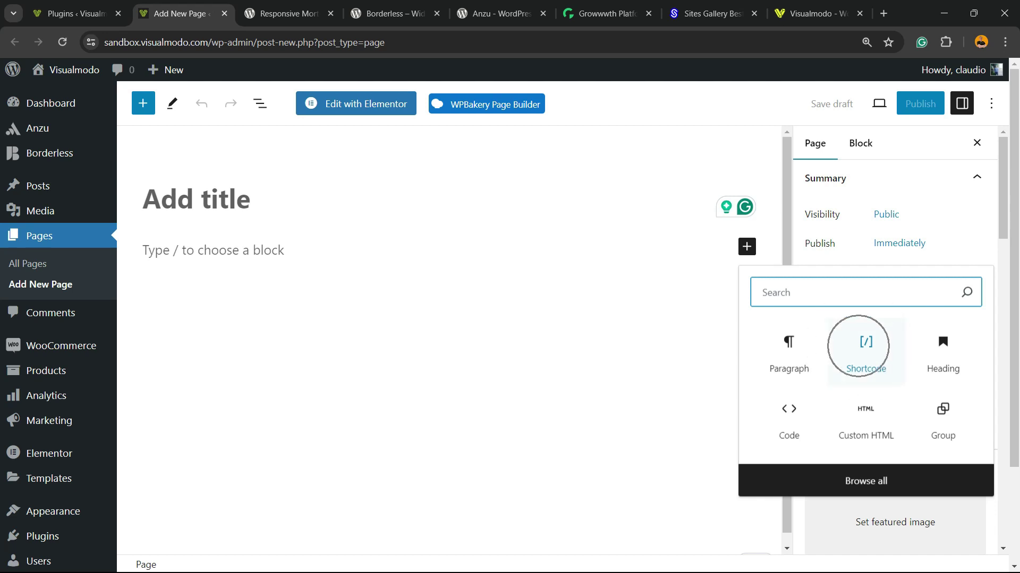
click(865, 352)
key(ctrl+v)
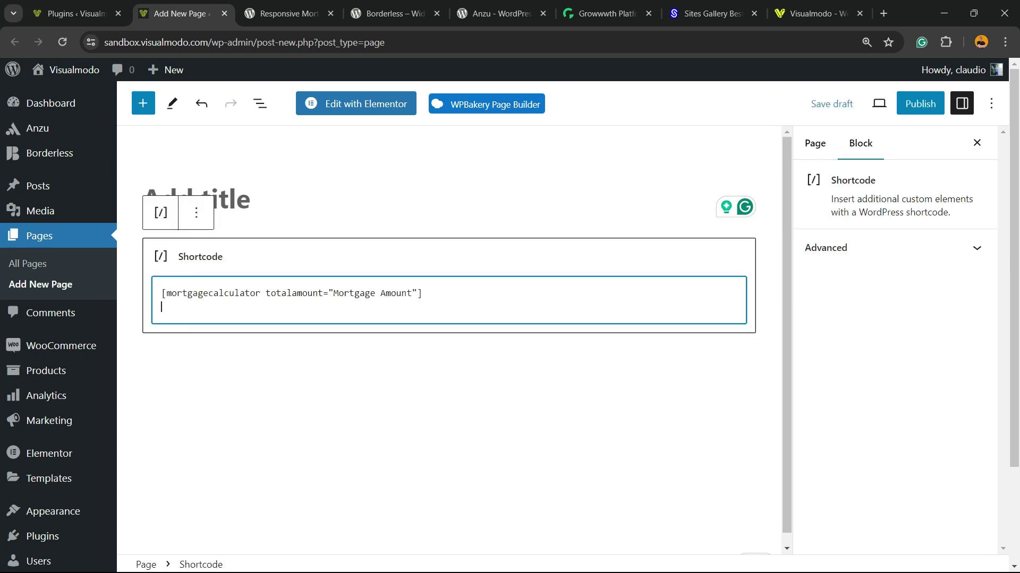
key(BackSpace)
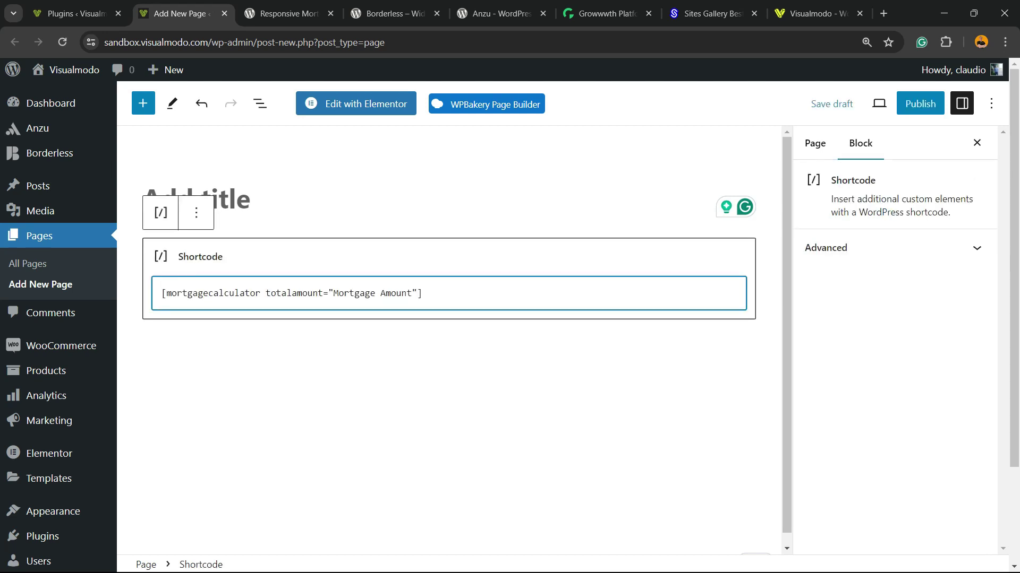
- Title the page 'Mortgage calculator' using words copied from the shortcode
double_click(357, 293)
key(ctrl+c)
click(204, 200)
key(ctrl+v)
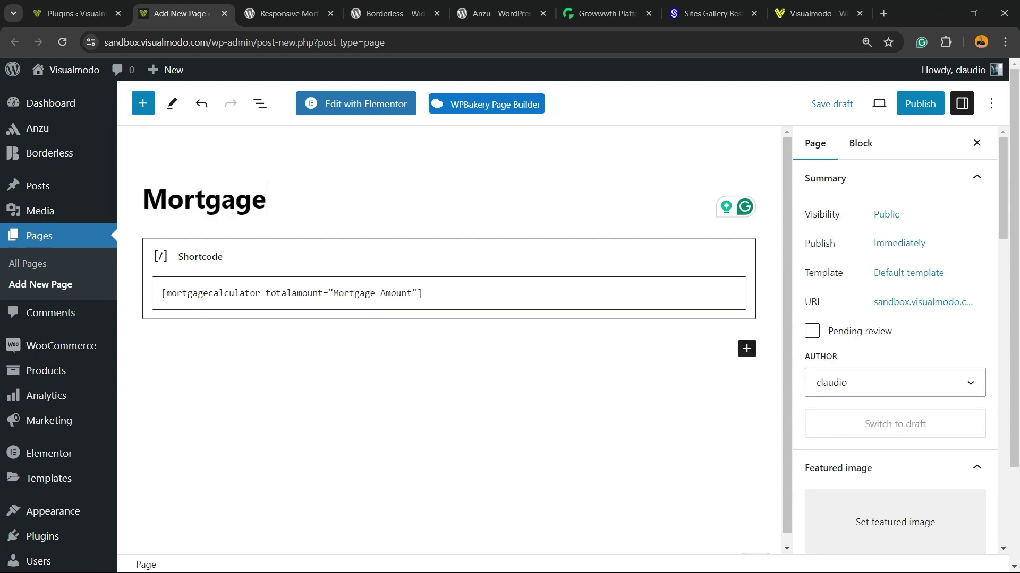
double_click(208, 293)
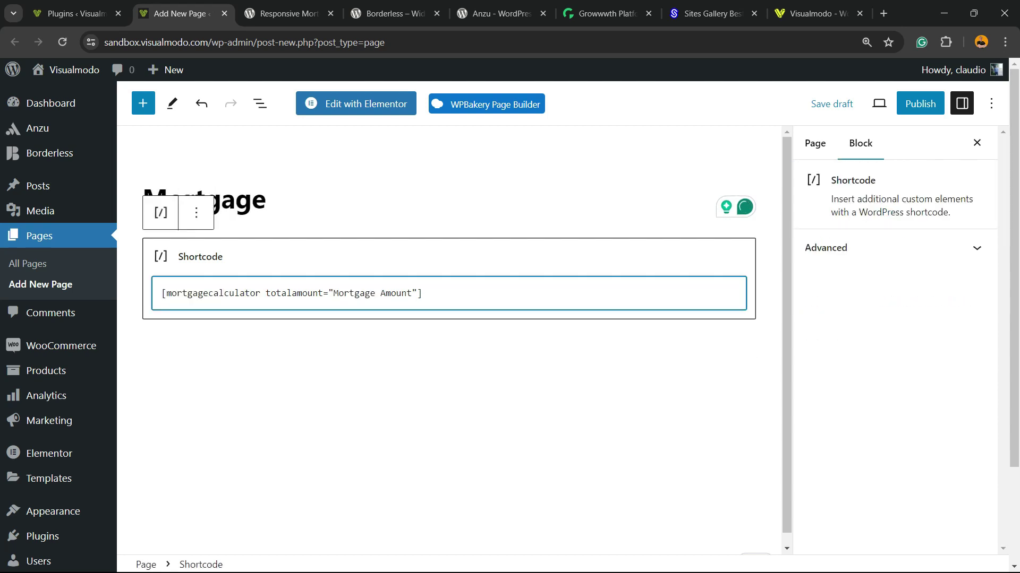
drag(213, 293, 265, 293)
key(ctrl+c)
click(268, 199)
key(ctrl+v)
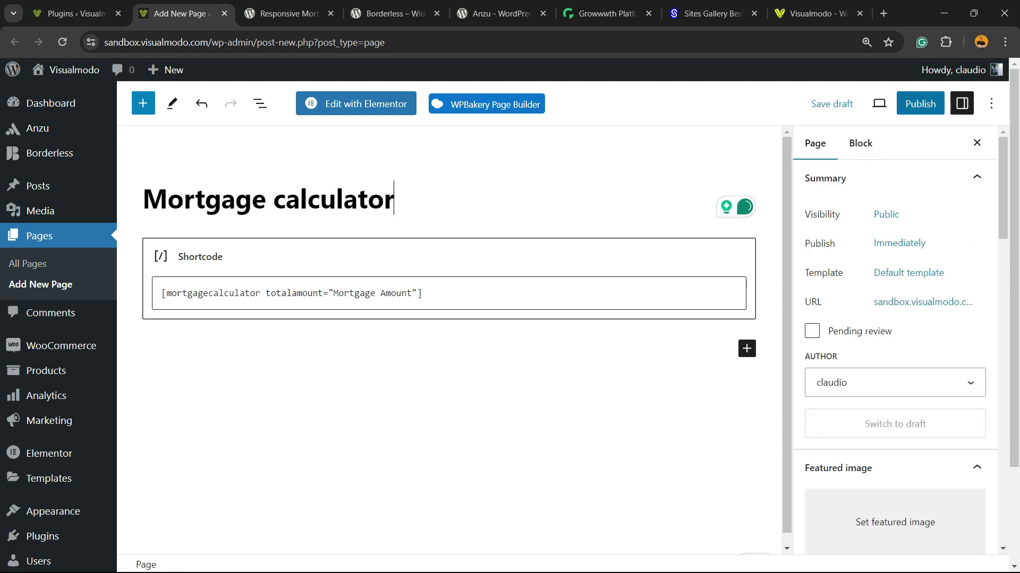
- Publish the Mortgage calculator page and view it live
click(920, 104)
click(858, 104)
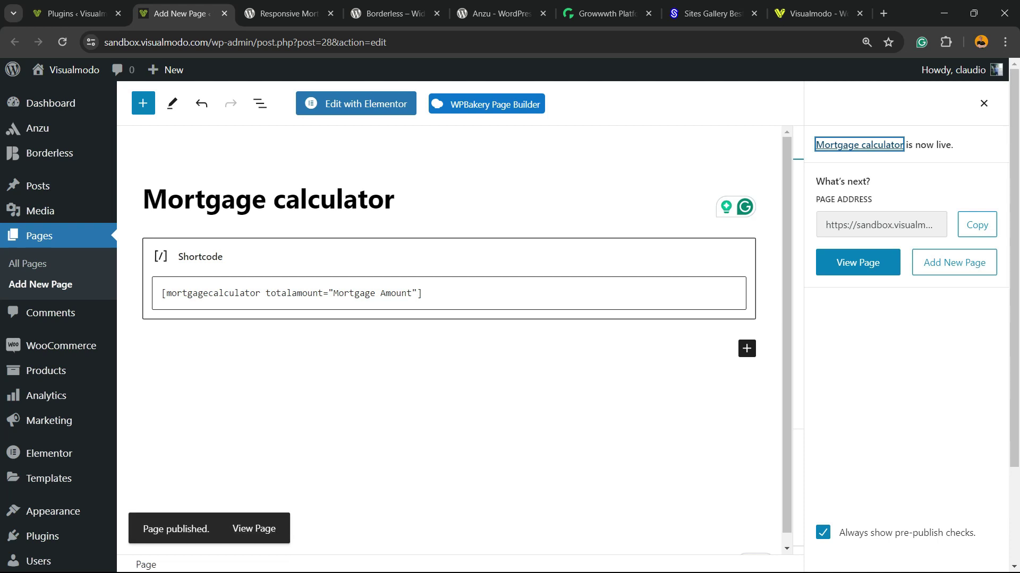
click(253, 530)
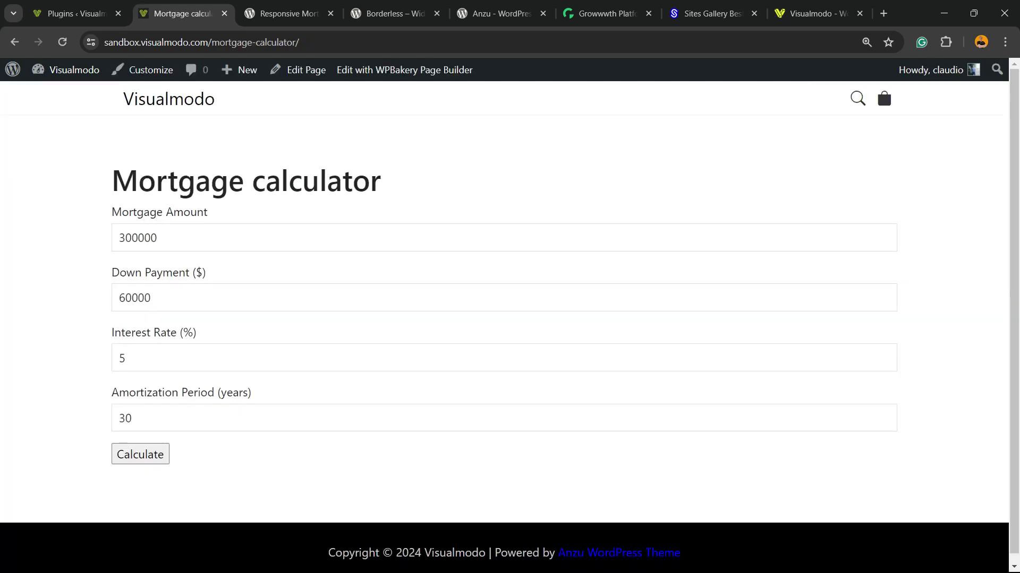
- Tab through the calculator fields to calculate the $1,288.37 monthly payment
click(504, 238)
key(Tab)
key(shift+Tab)
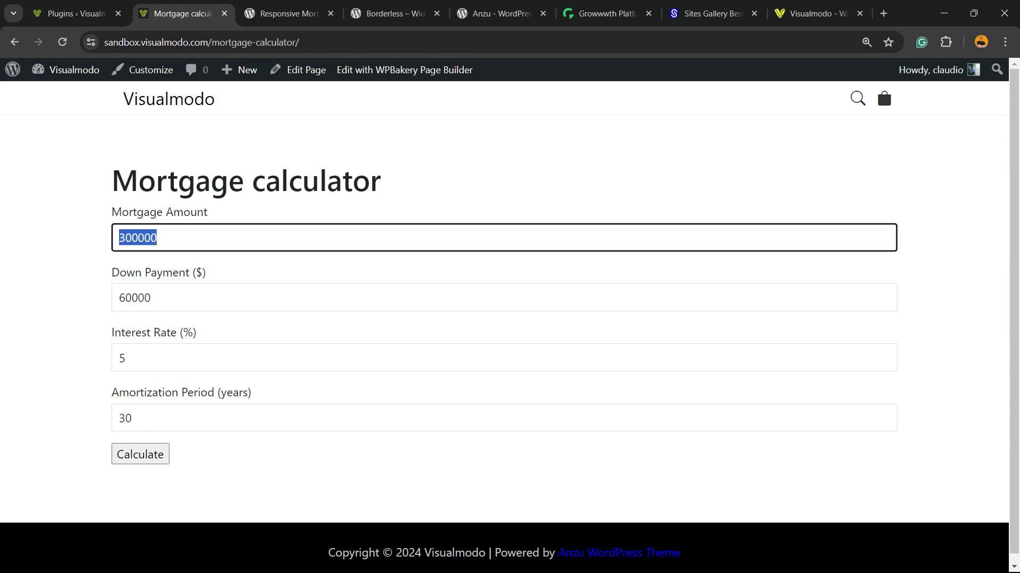
key(Tab)
key(Tab)
key(Tab)
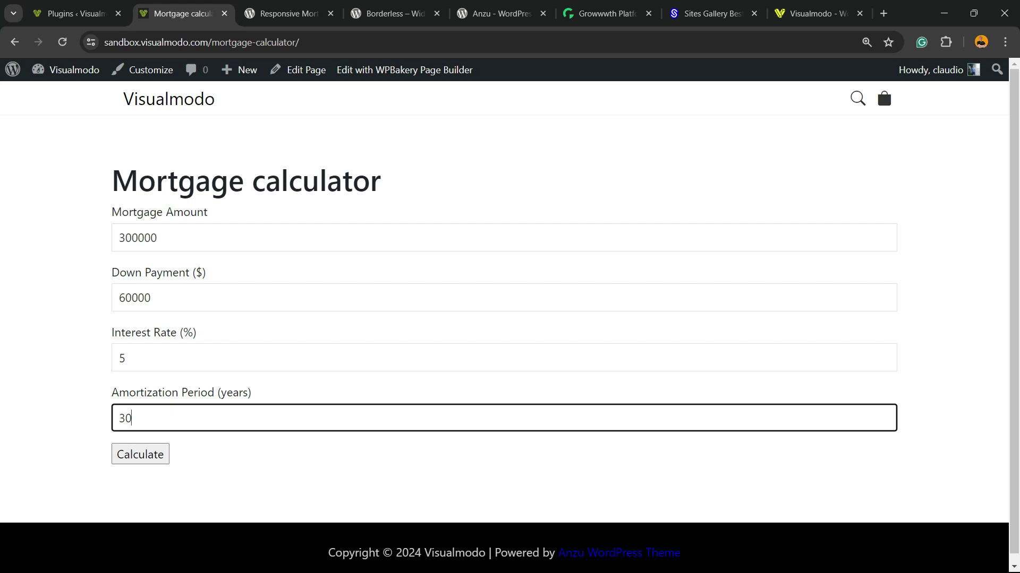
key(Tab)
key(Return)
scroll(510, 319, down, 1)
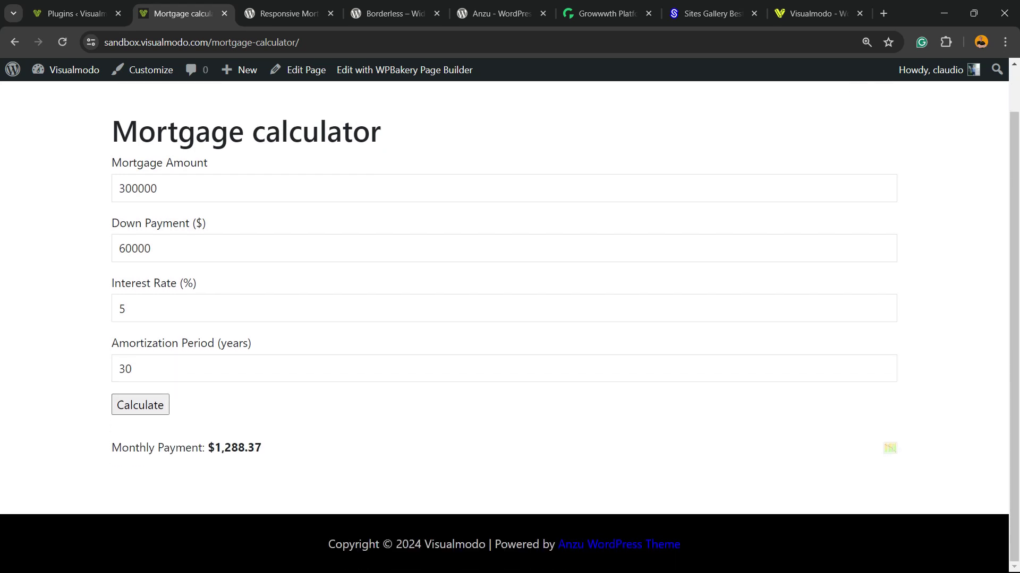
- Open the amortization chart and payment schedule, review it, then close it
drag(261, 448, 136, 447)
click(135, 448)
click(889, 448)
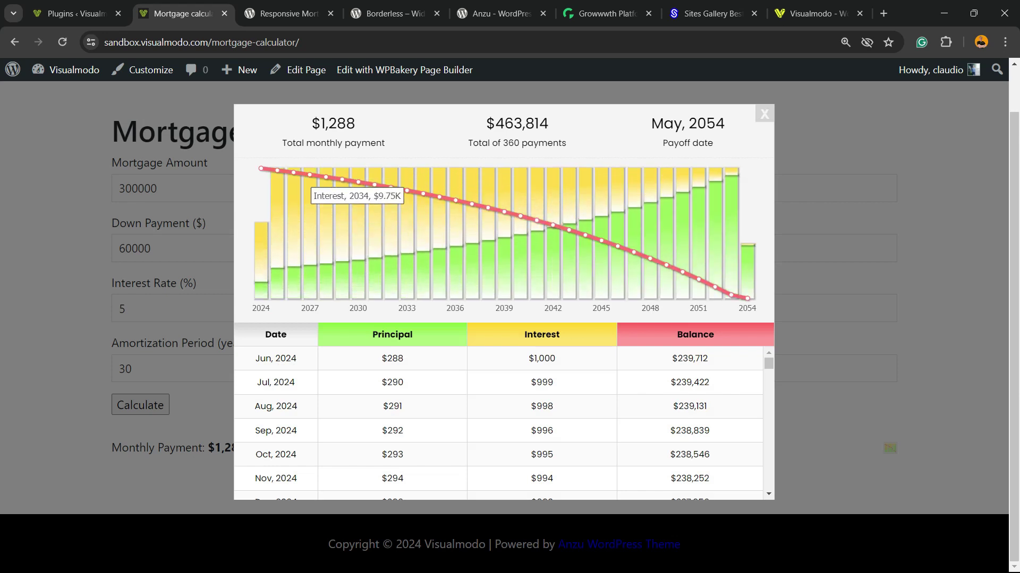
scroll(497, 422, down, 3)
scroll(498, 422, down, 3)
scroll(498, 422, down, 2)
scroll(497, 422, down, 1)
scroll(498, 422, down, 15)
scroll(498, 422, down, 15)
scroll(498, 422, down, 15)
scroll(498, 422, down, 15)
scroll(498, 422, down, 15)
scroll(498, 392, down, 15)
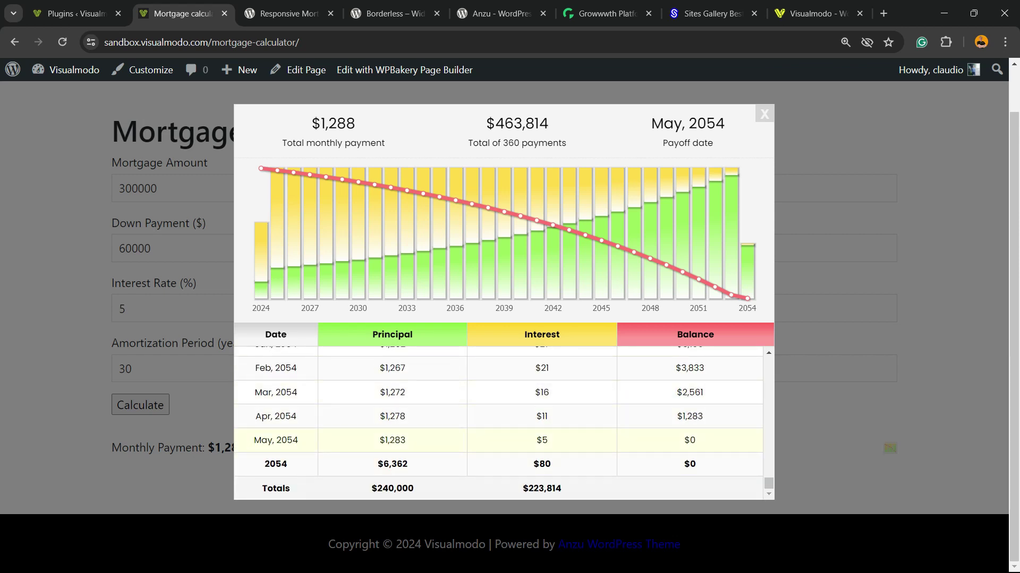
scroll(497, 399, up, 3)
scroll(403, 191, up, 1)
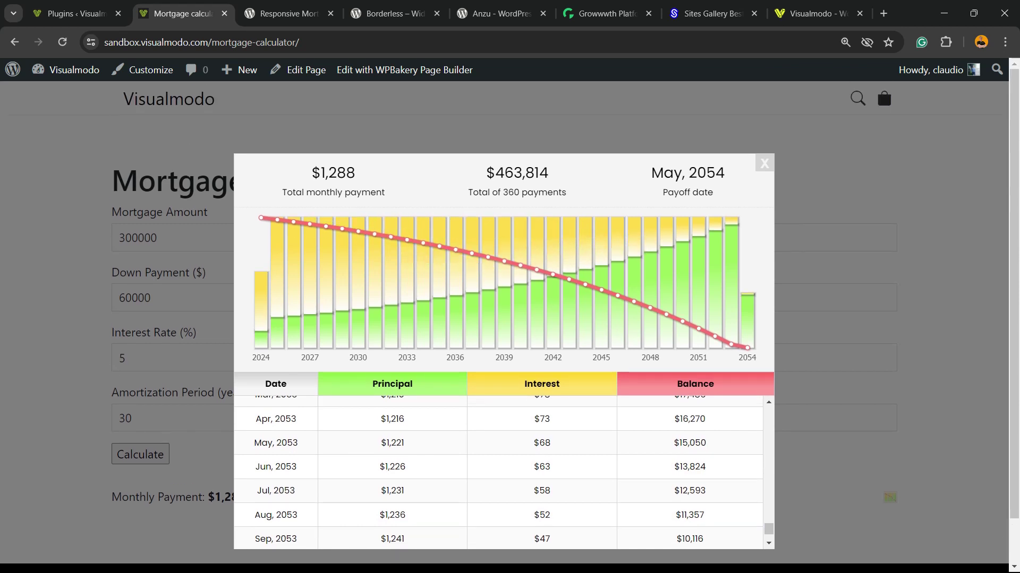
click(764, 162)
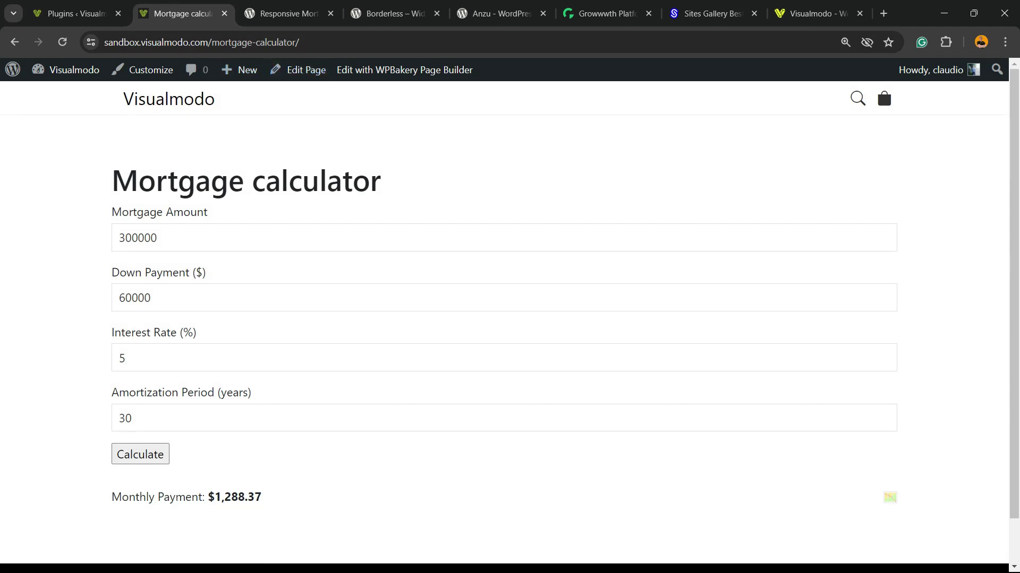
scroll(509, 319, down, 1)
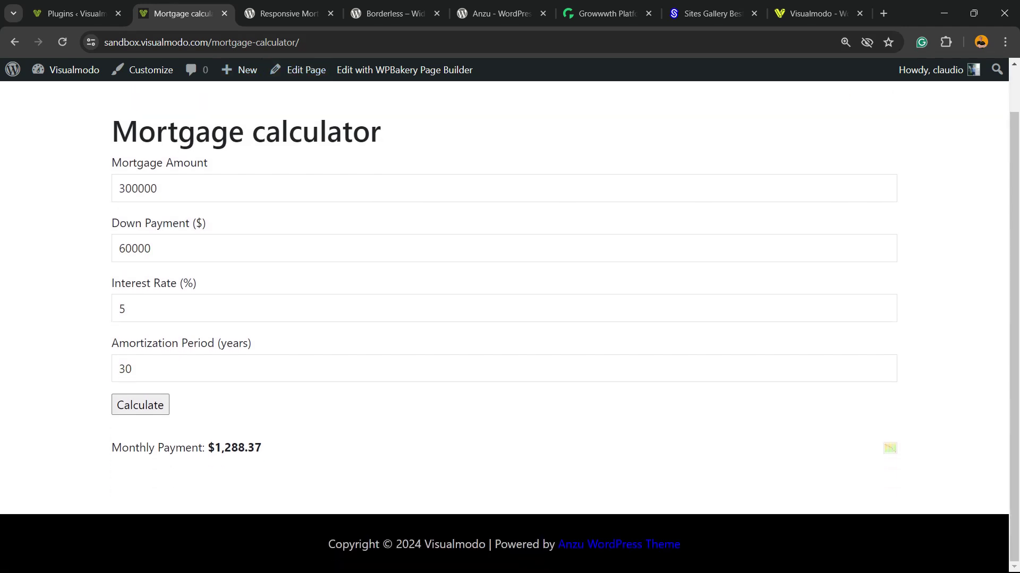
scroll(510, 319, up, 1)
- Review the plugin's default total amount, down payment and Monthly compounding period, leaving them unchanged
click(76, 12)
mouse_move(39, 235)
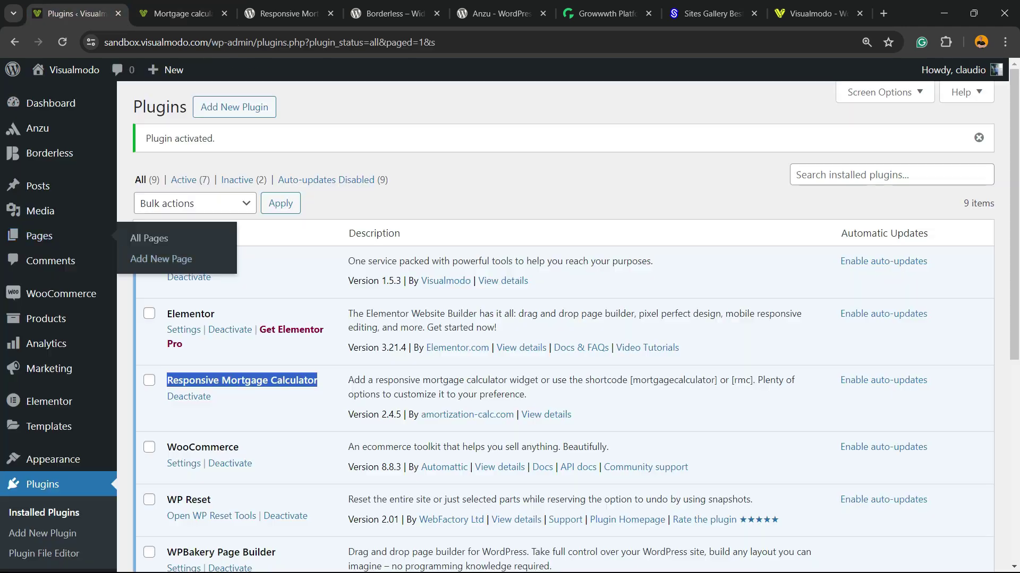
scroll(36, 326, down, 2)
scroll(49, 382, down, 2)
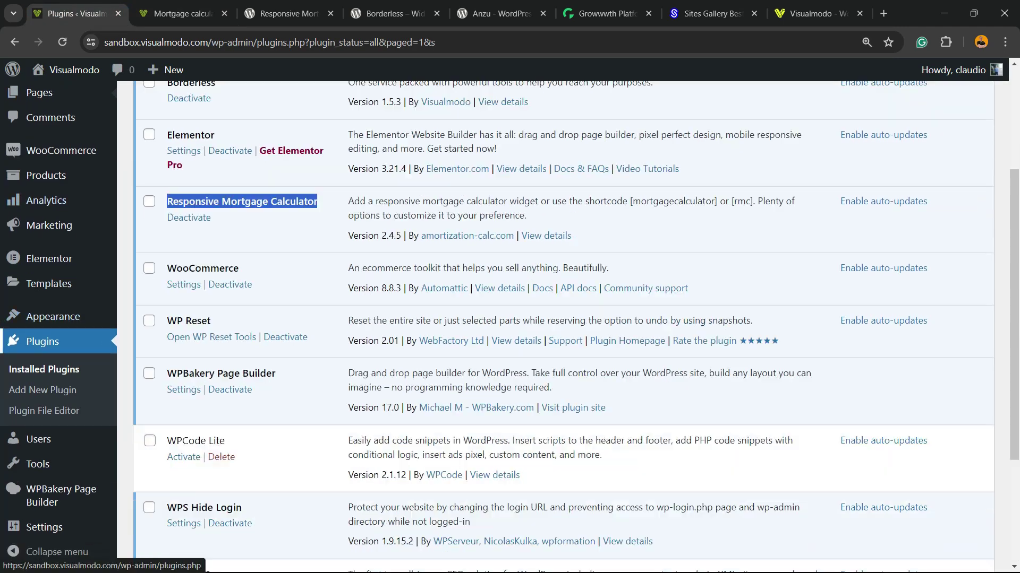
scroll(45, 478, down, 1)
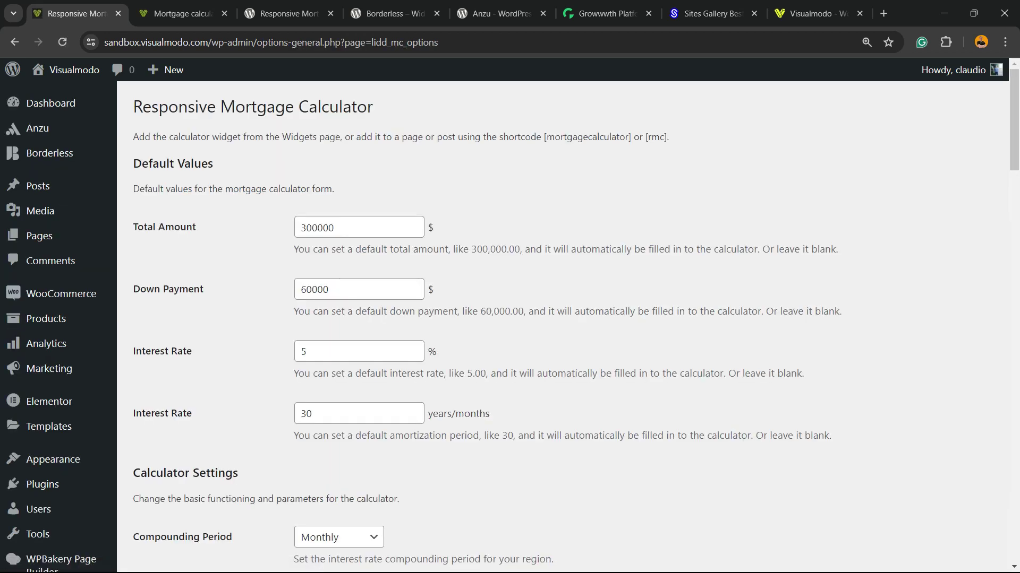
double_click(316, 228)
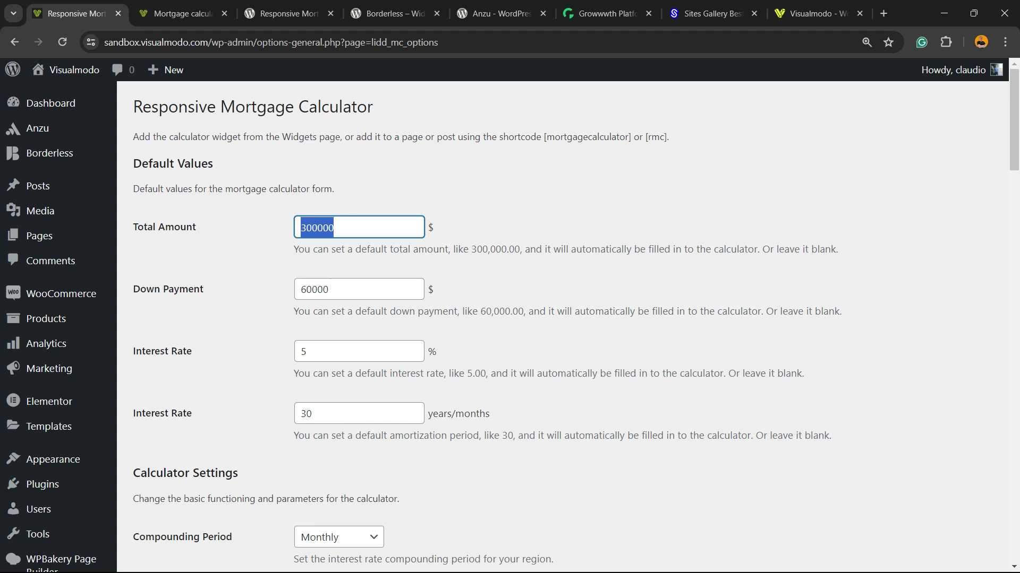
key(Tab)
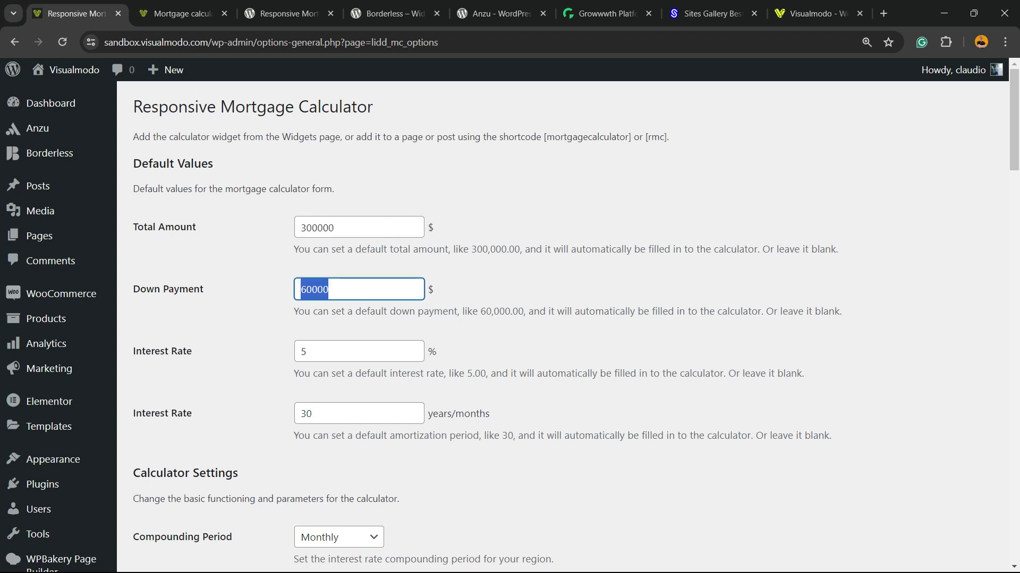
scroll(511, 319, down, 1)
scroll(511, 319, down, 1)
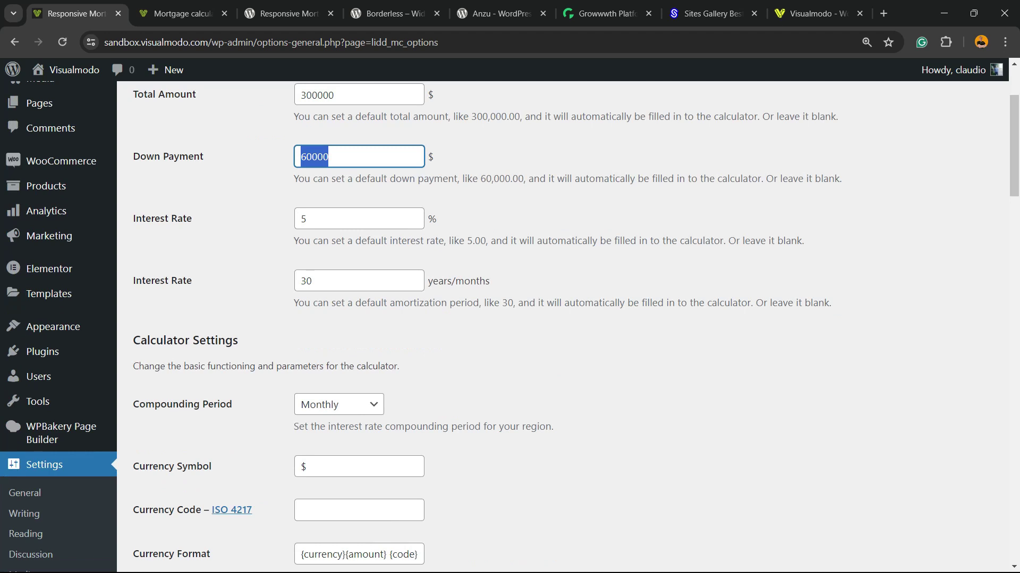
scroll(510, 319, down, 1)
click(339, 272)
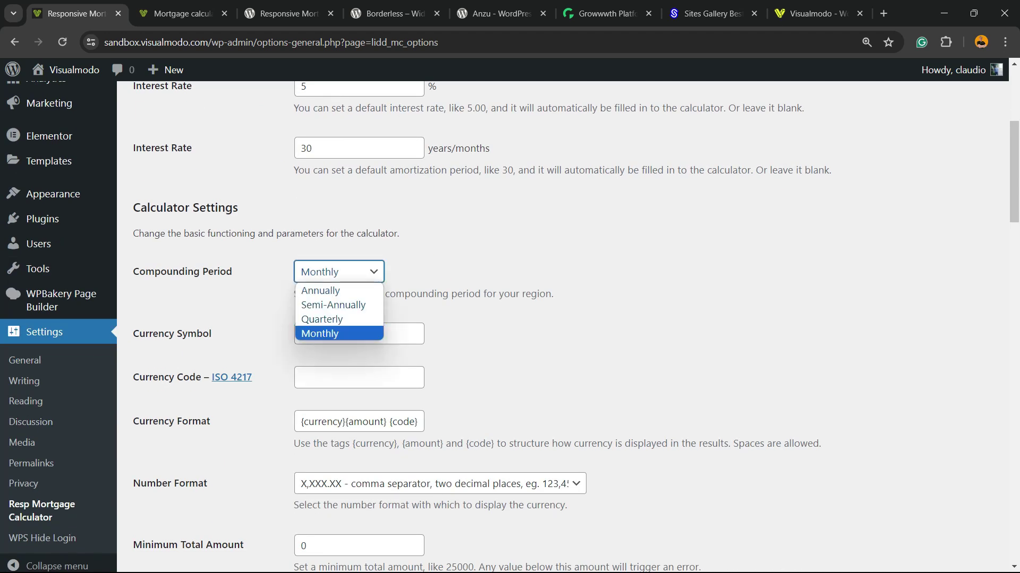
key(Escape)
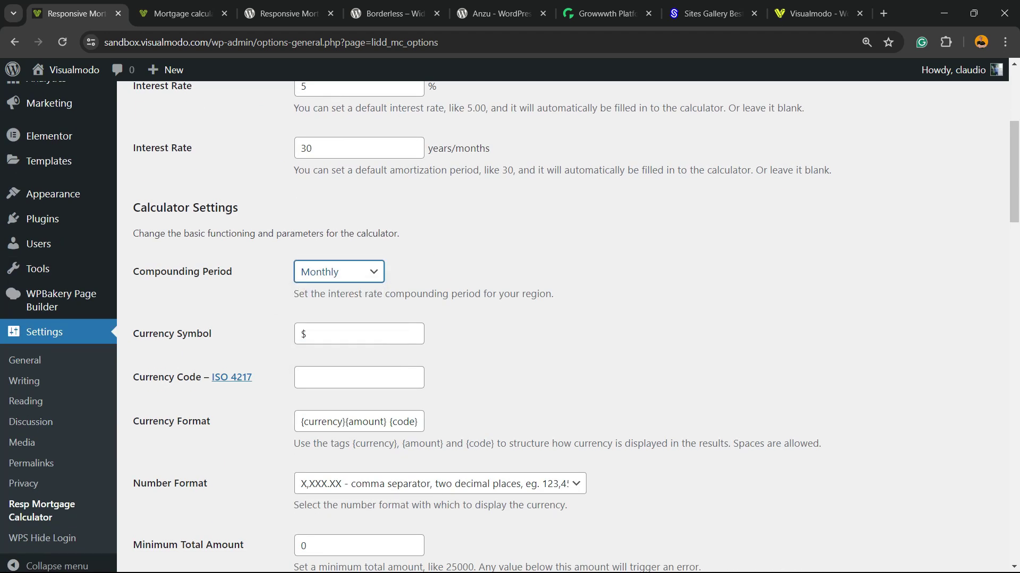
click(339, 272)
key(Escape)
key(Tab)
scroll(510, 319, down, 2)
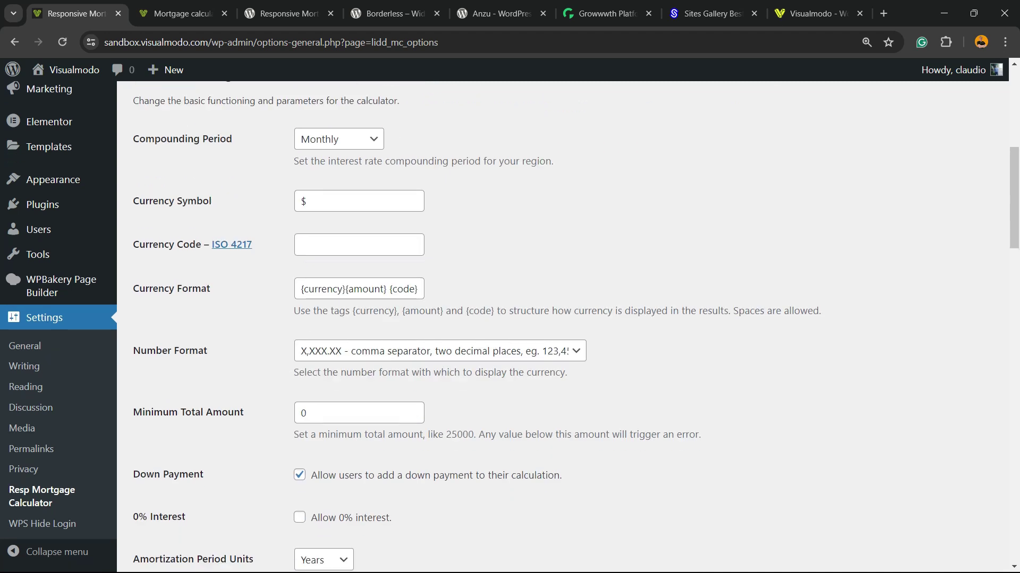
- Check the currency format, minimum total, Years amortization unit and Monthly fixed payment period without changes
click(385, 288)
scroll(576, 337, down, 2)
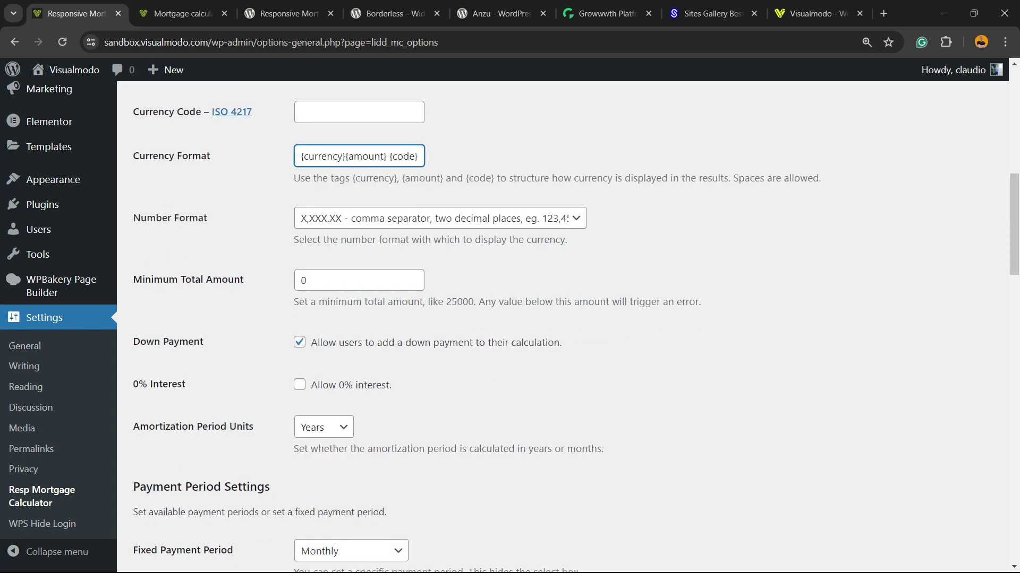
click(304, 280)
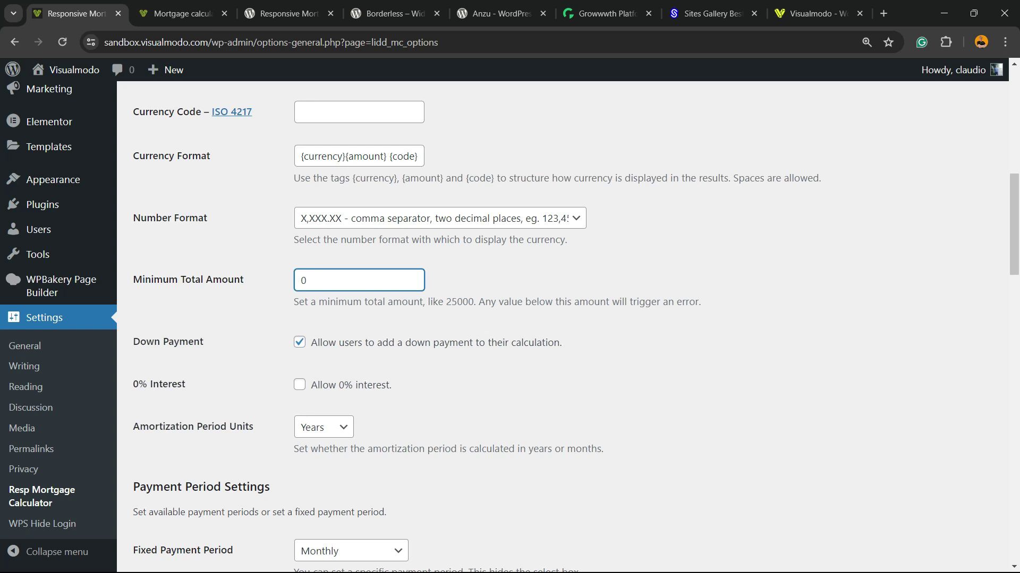
scroll(558, 326, down, 2)
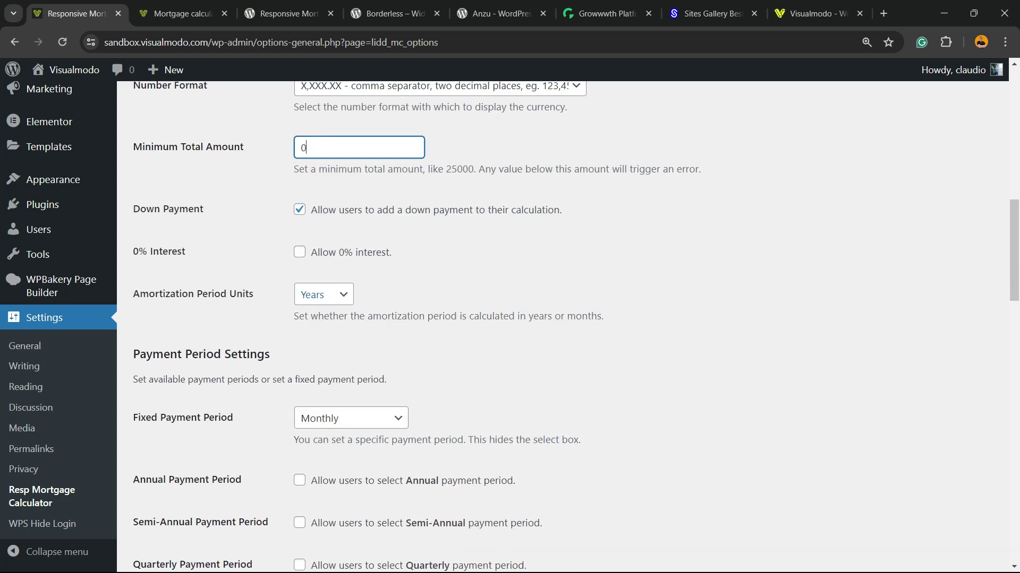
click(323, 294)
click(312, 312)
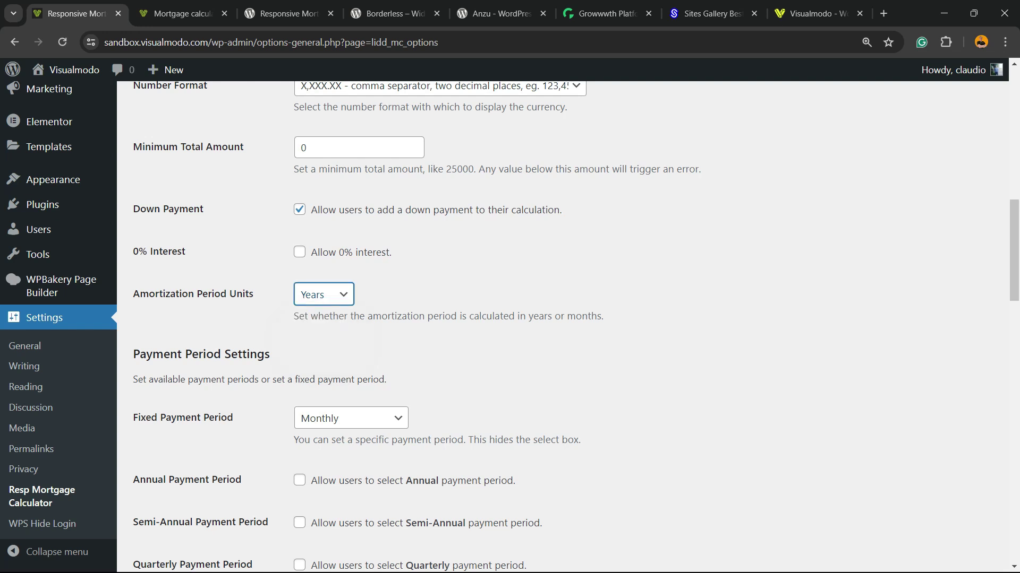
scroll(558, 327, down, 2)
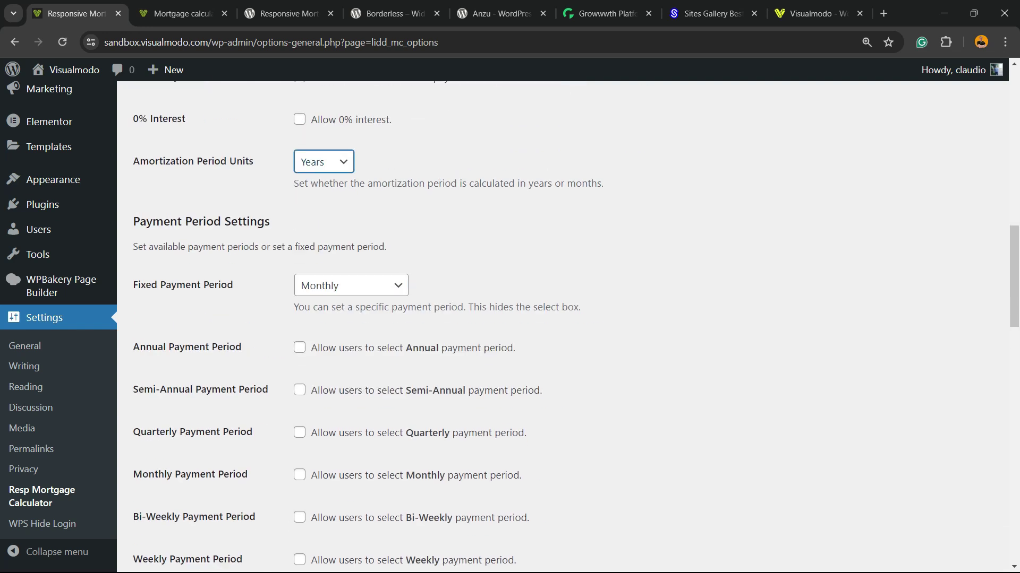
click(351, 285)
click(318, 359)
scroll(558, 326, down, 2)
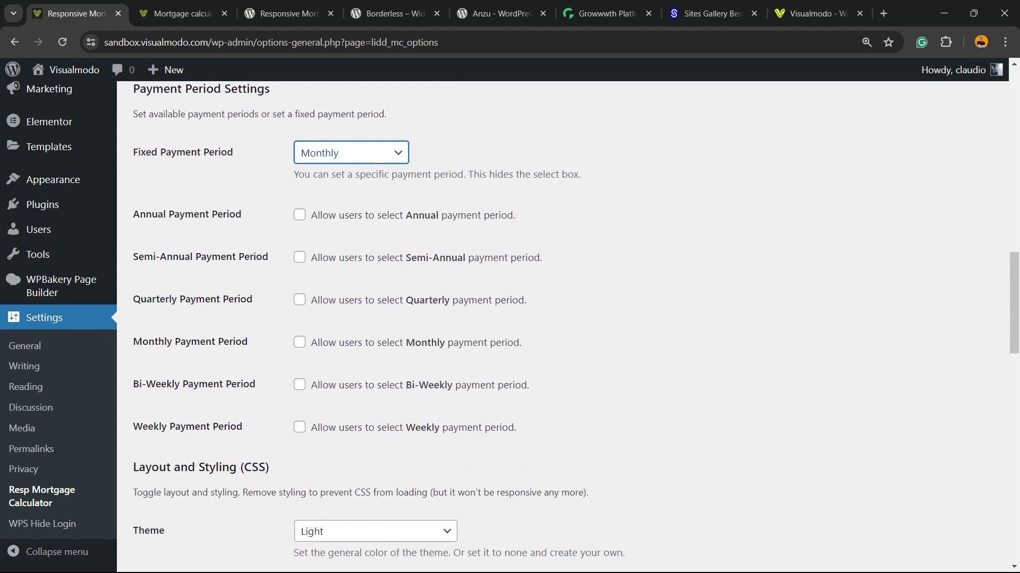
- Allow the Annual, Semi-Annual, Quarterly, Monthly and Weekly payment periods
key(Tab)
key(space)
key(Tab)
key(space)
key(Tab)
key(space)
key(Tab)
key(space)
key(Tab)
key(Tab)
key(space)
scroll(558, 328, down, 1)
scroll(558, 326, down, 2)
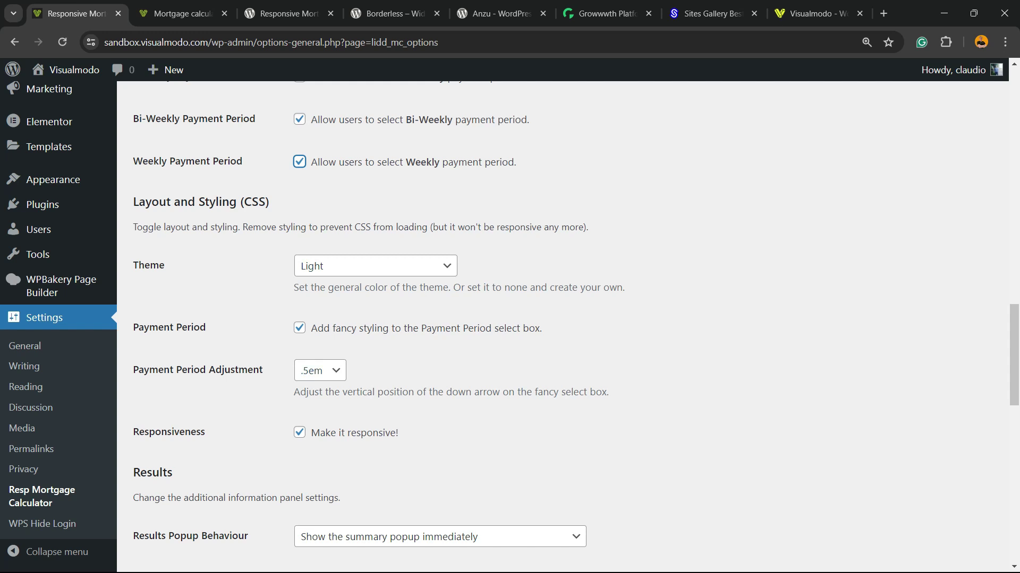
- Set the calculator theme to Dark and save the settings
key(Tab)
key(space)
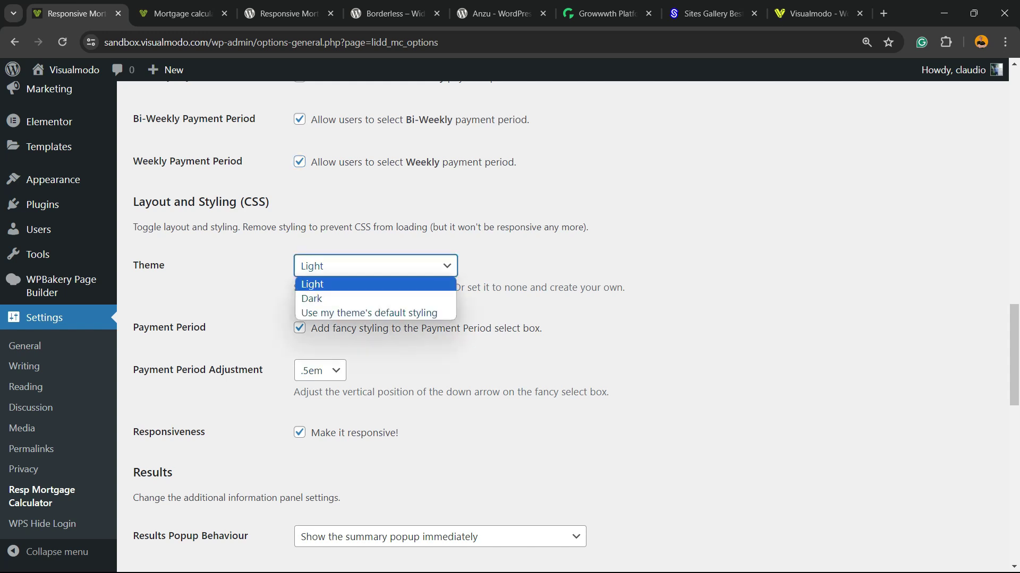
key(Down)
key(Return)
scroll(558, 327, down, 3)
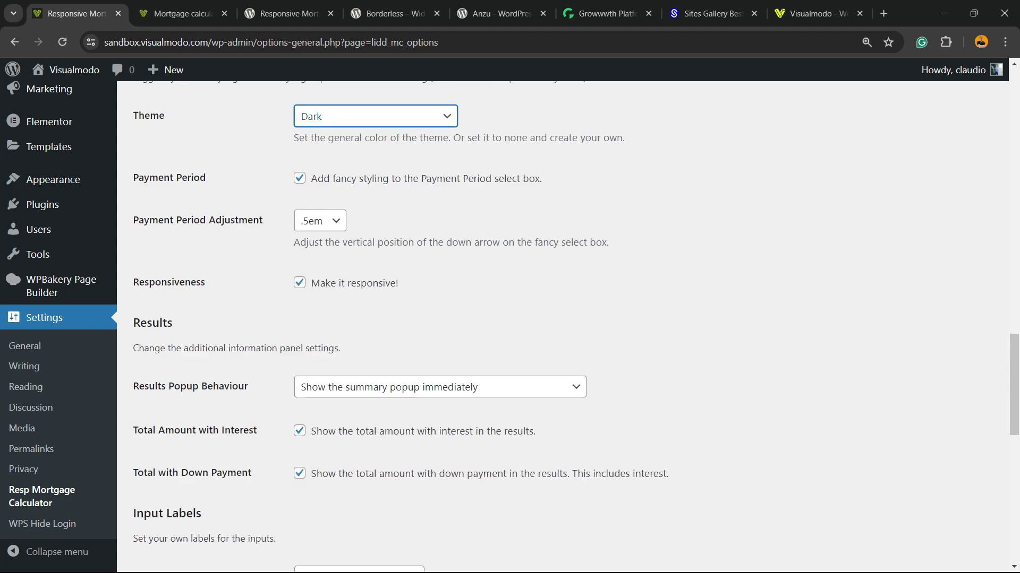
scroll(558, 327, down, 3)
scroll(557, 318, down, 5)
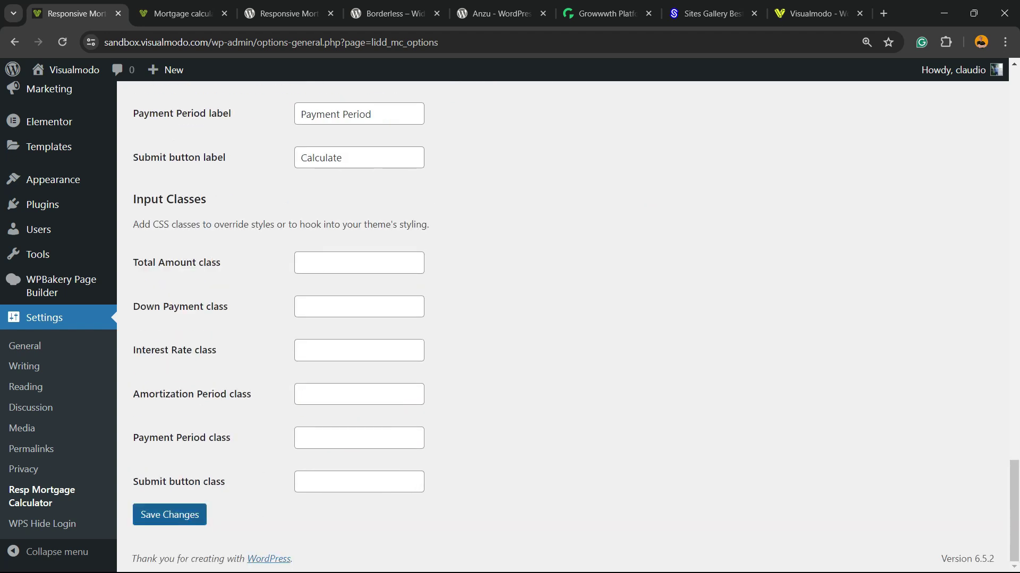
click(170, 515)
scroll(558, 318, up, 3)
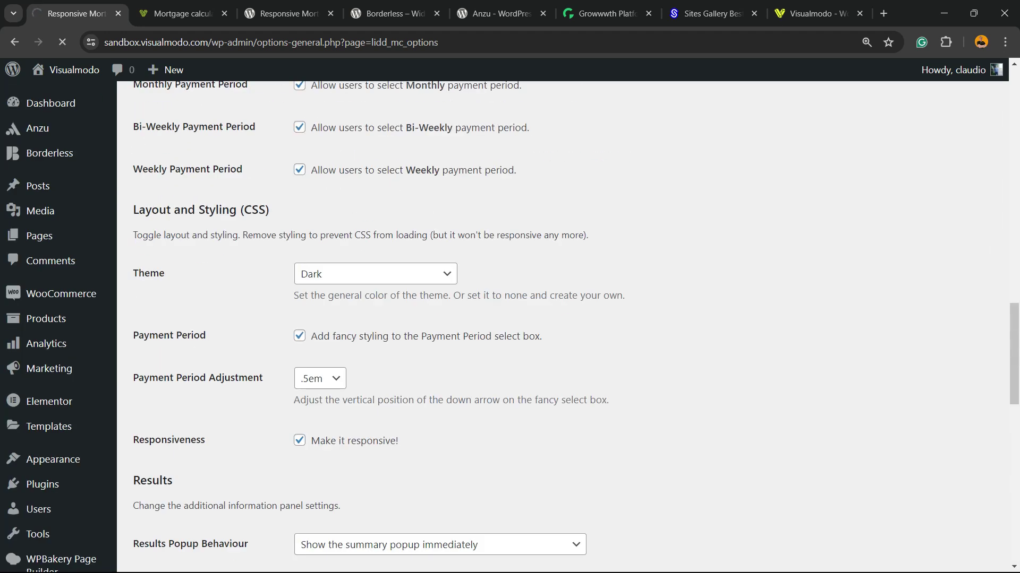
- On the live calculator page, step back from Amortization Period to Down Payment to inspect the dark fields
click(184, 13)
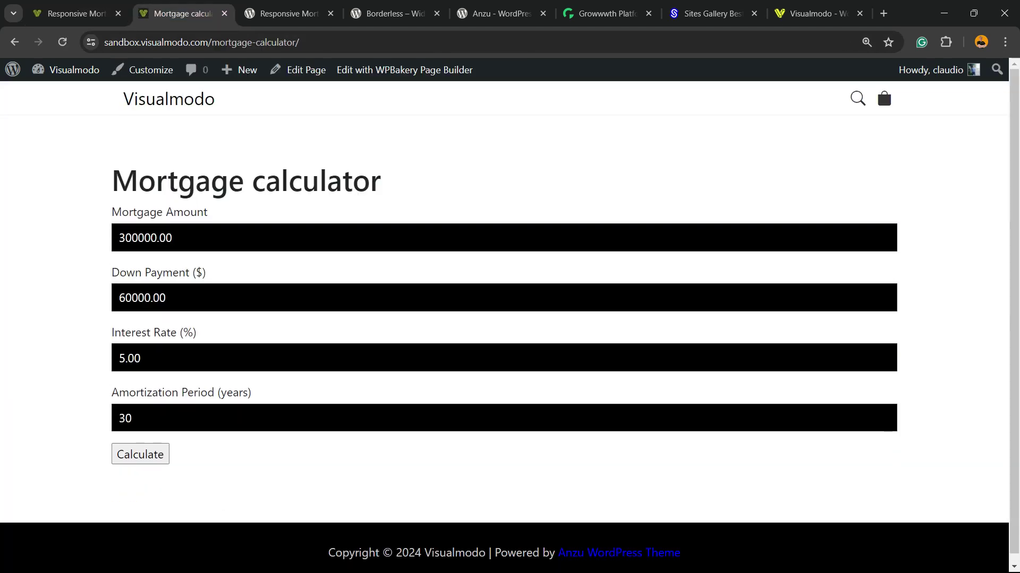
scroll(510, 319, down, 1)
click(510, 409)
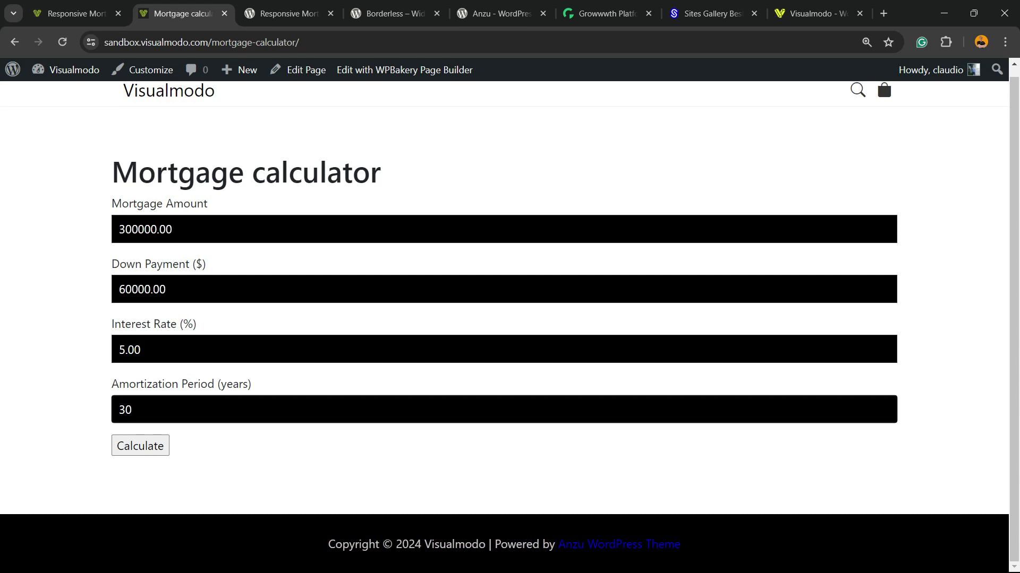
key(shift+Tab)
key(shift+Tab)
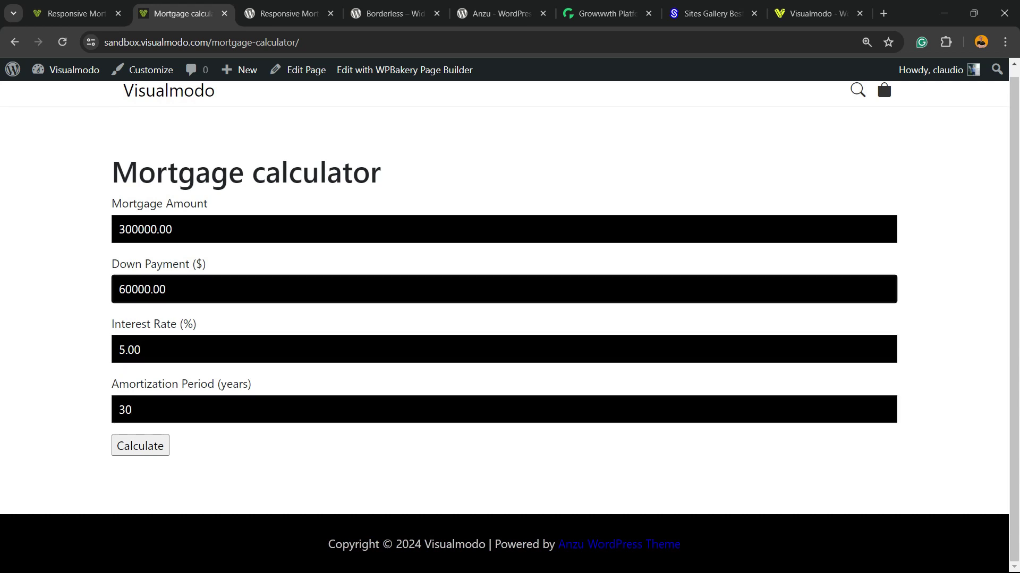
key(shift+Tab)
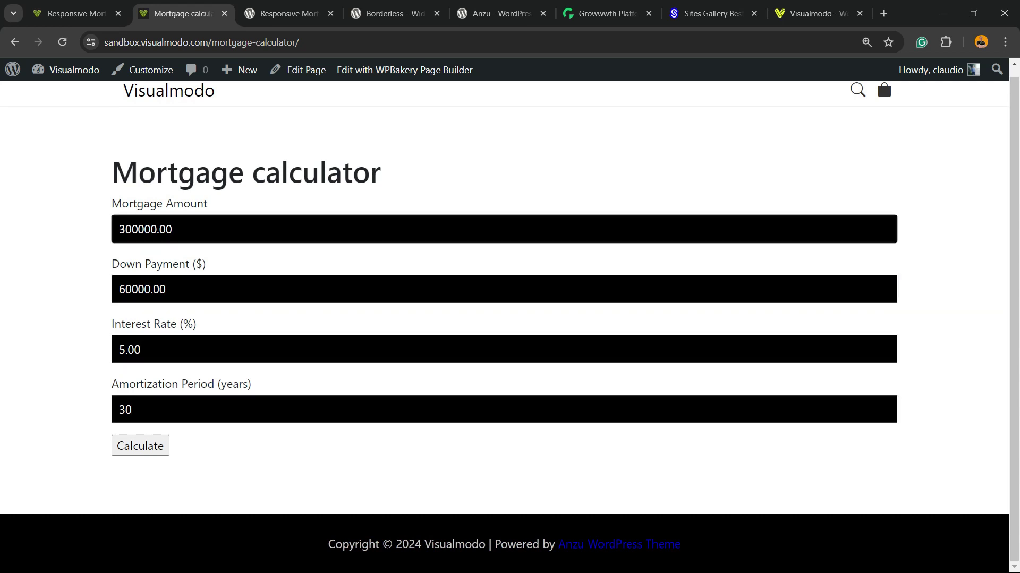
- Back in plugin settings, look at the Results Popup Behaviour choices unchanged and focus the Total Amount class field
key(ctrl+shift+Tab)
scroll(558, 319, down, 5)
scroll(558, 319, down, 4)
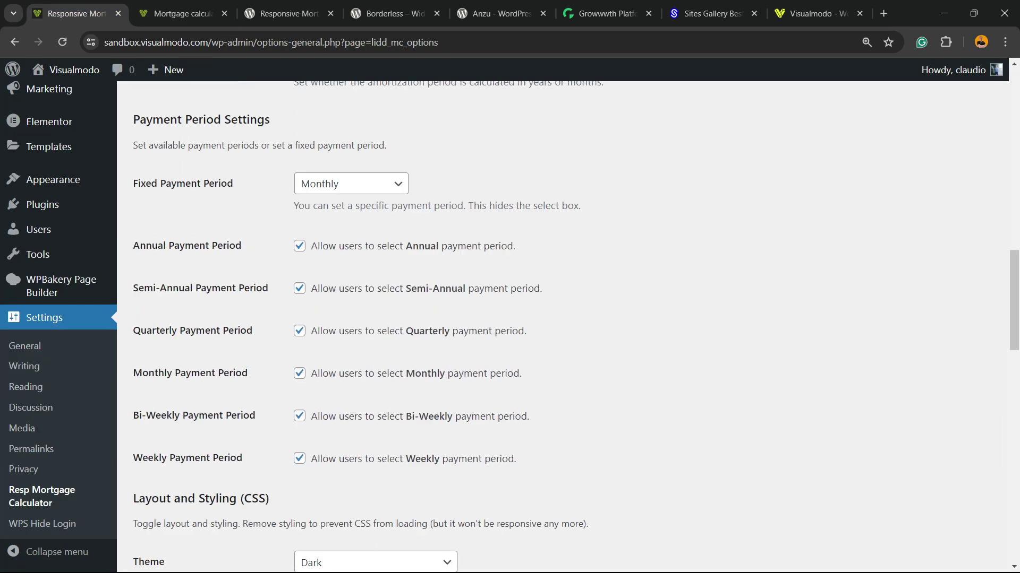
scroll(558, 319, down, 3)
scroll(558, 319, down, 2)
scroll(557, 318, down, 2)
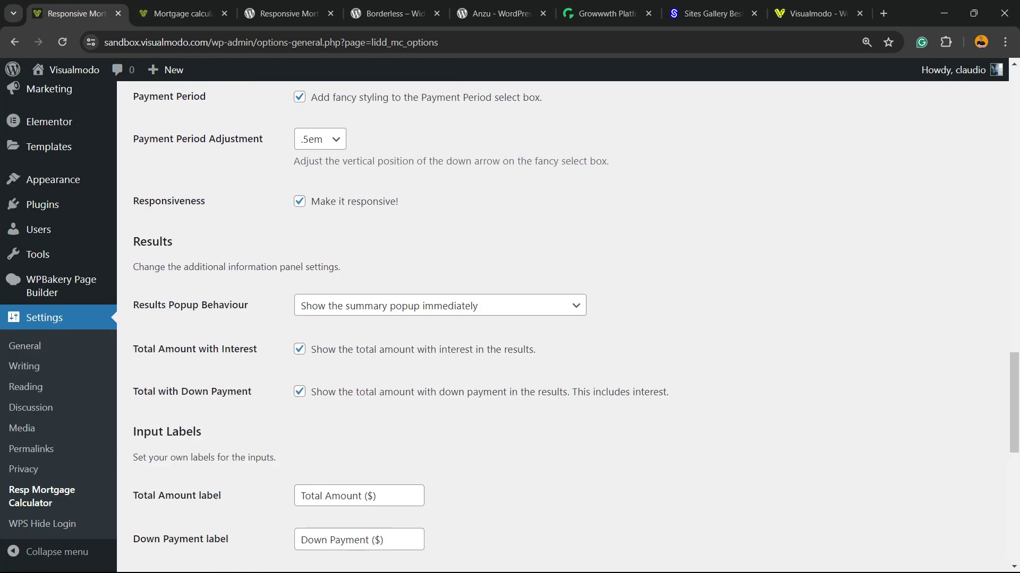
click(401, 307)
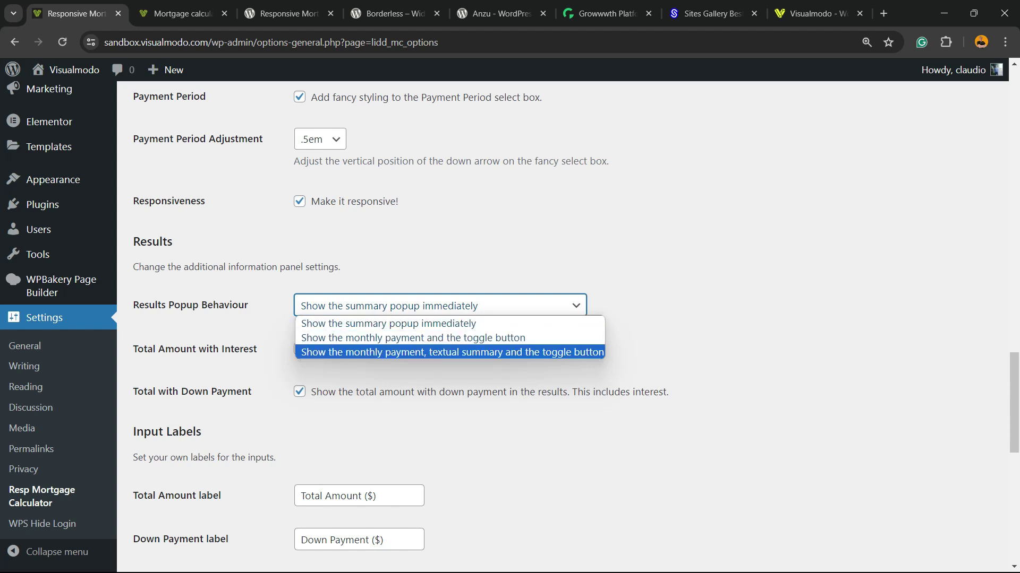
key(Return)
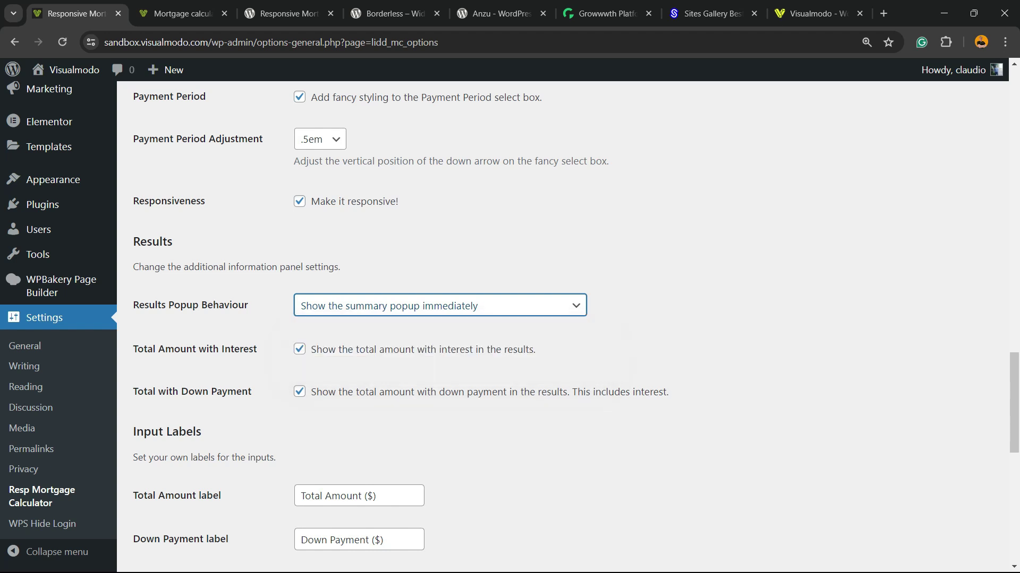
scroll(511, 320, down, 2)
scroll(509, 319, down, 1)
scroll(509, 319, down, 2)
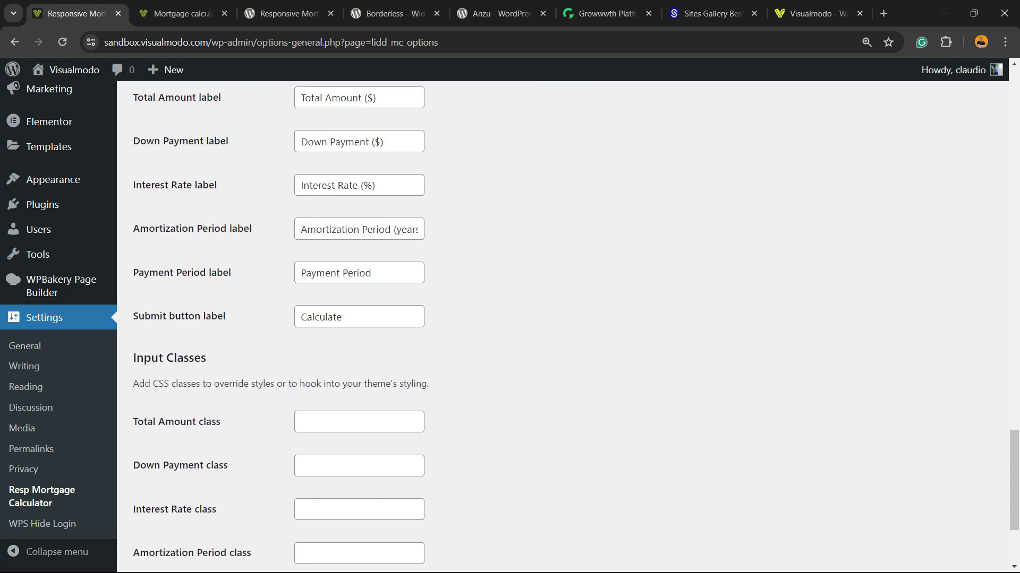
scroll(509, 318, down, 2)
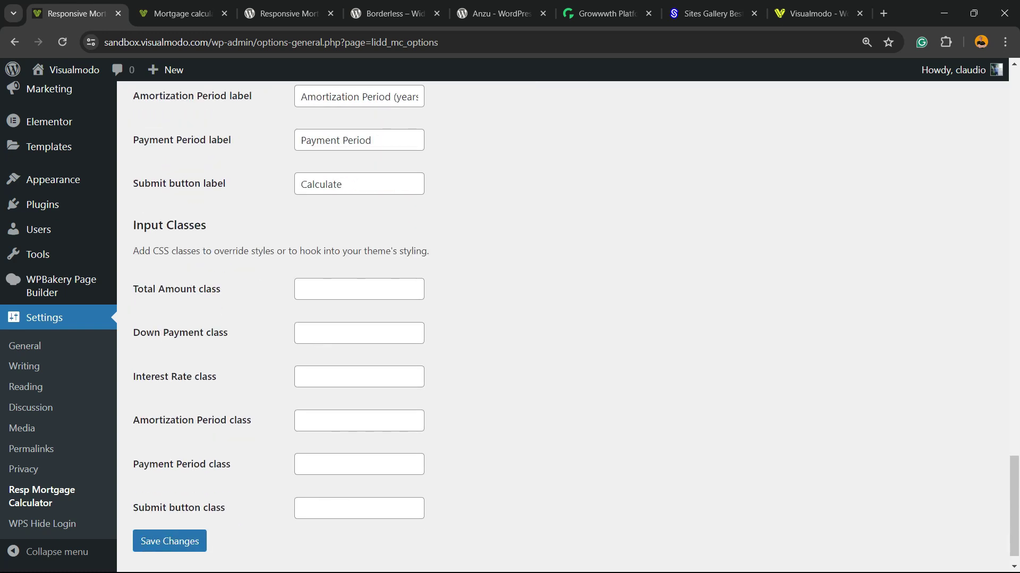
scroll(510, 319, down, 1)
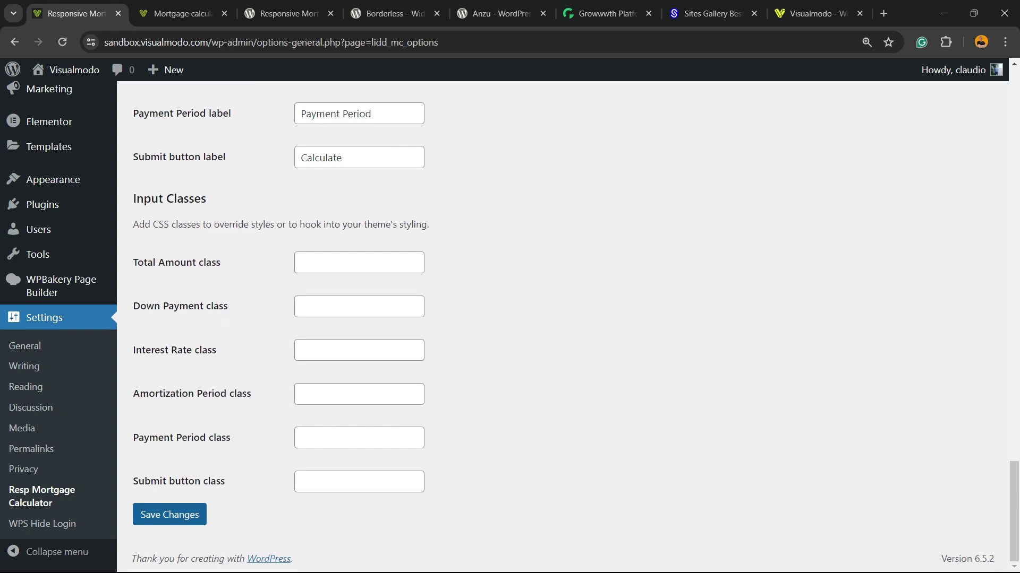
scroll(509, 319, up, 2)
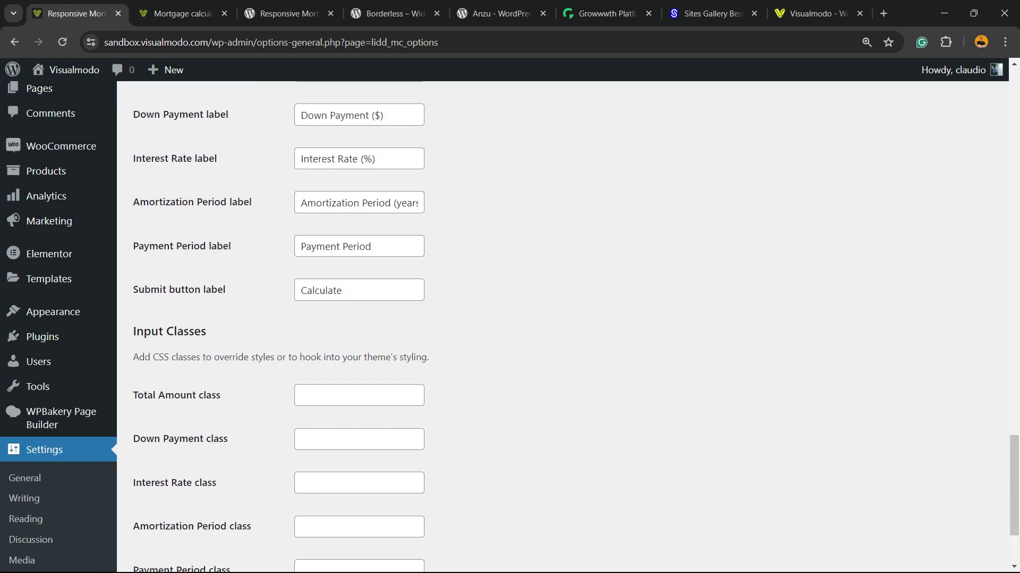
click(358, 395)
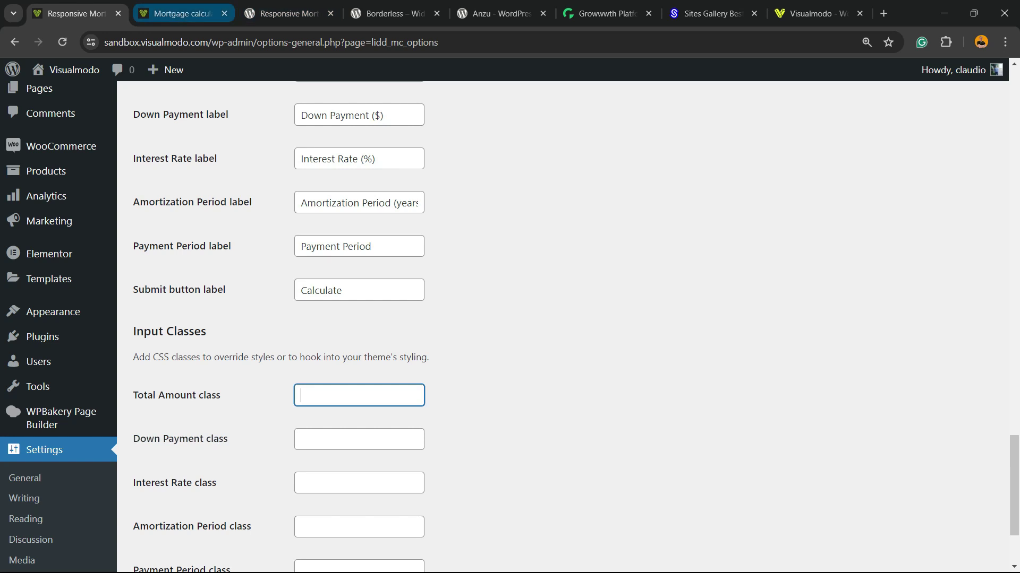
- Run Calculate on the dark-themed Mortgage calculator page to get the $1,288 monthly payment
click(182, 14)
scroll(510, 318, up, 1)
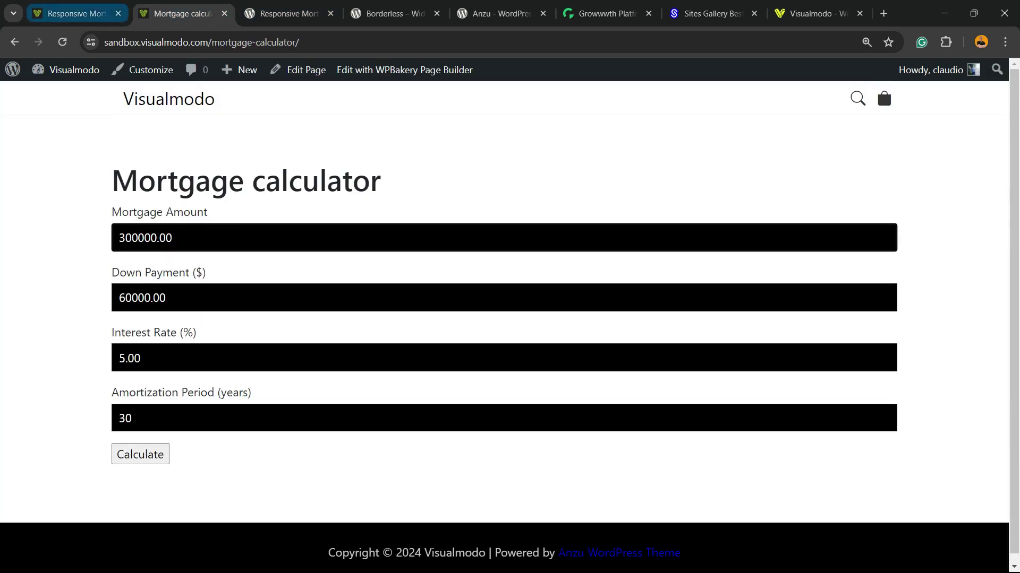
click(140, 454)
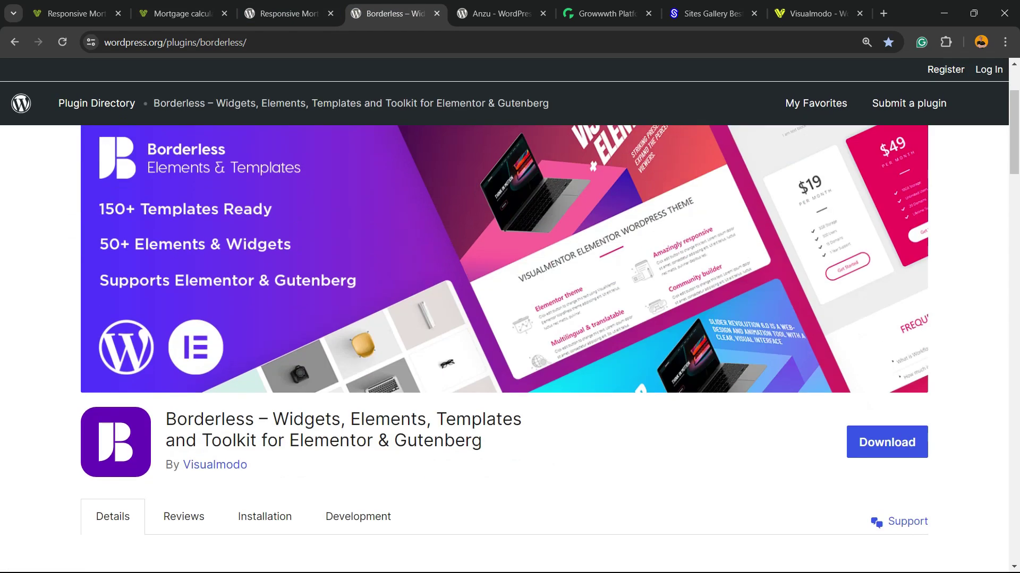
- Cycle through the Anzu, Growwwth and Sites Gallery tabs, ending on the Visualmodo homepage
key(ctrl+Tab)
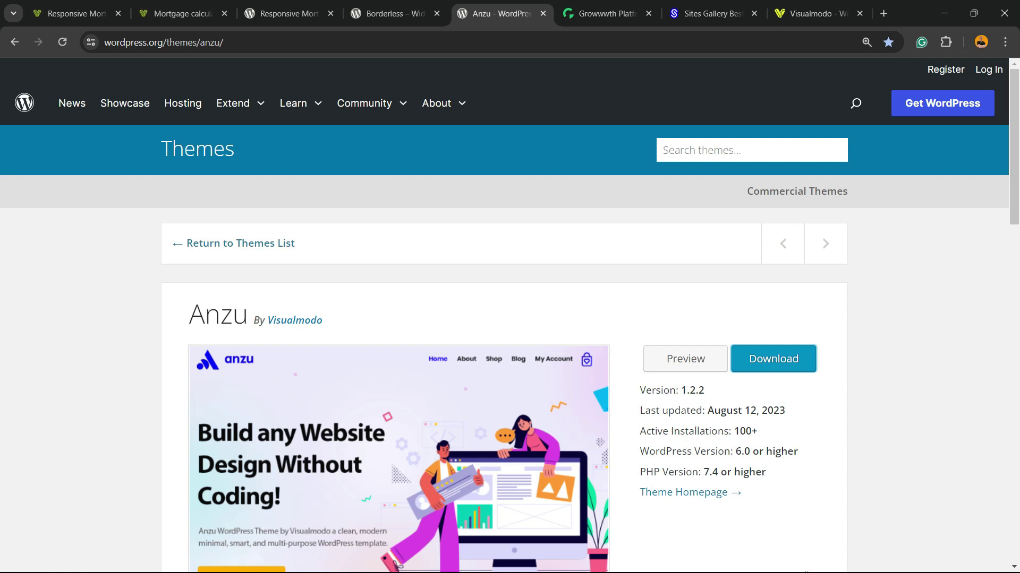
scroll(510, 319, down, 2)
scroll(510, 319, down, 3)
scroll(510, 319, down, 1)
key(Home)
key(ctrl+Tab)
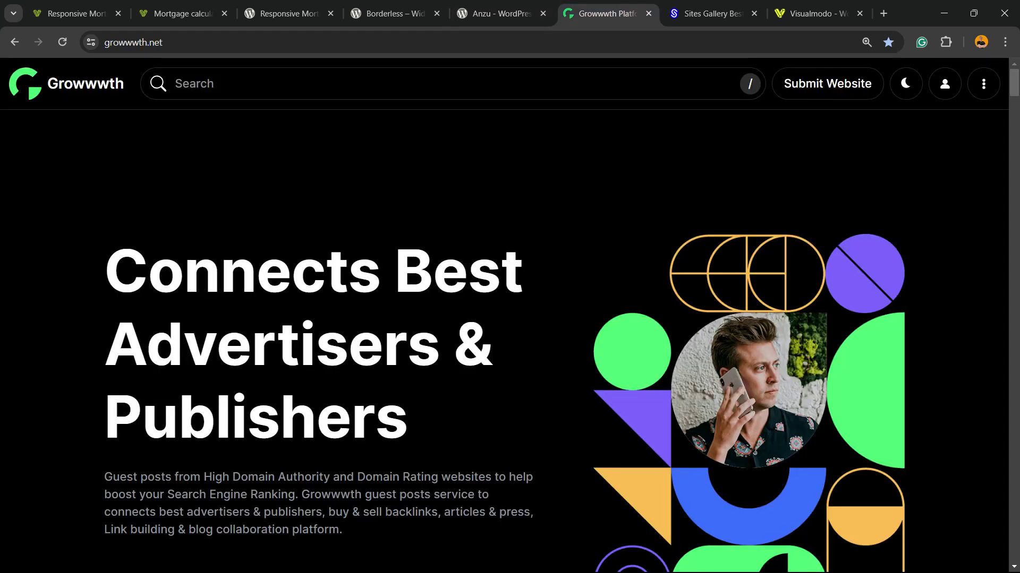
scroll(509, 319, down, 2)
scroll(511, 318, down, 5)
scroll(510, 319, down, 3)
scroll(510, 318, down, 3)
scroll(511, 318, down, 5)
scroll(511, 319, down, 4)
scroll(510, 319, down, 4)
scroll(510, 319, down, 4)
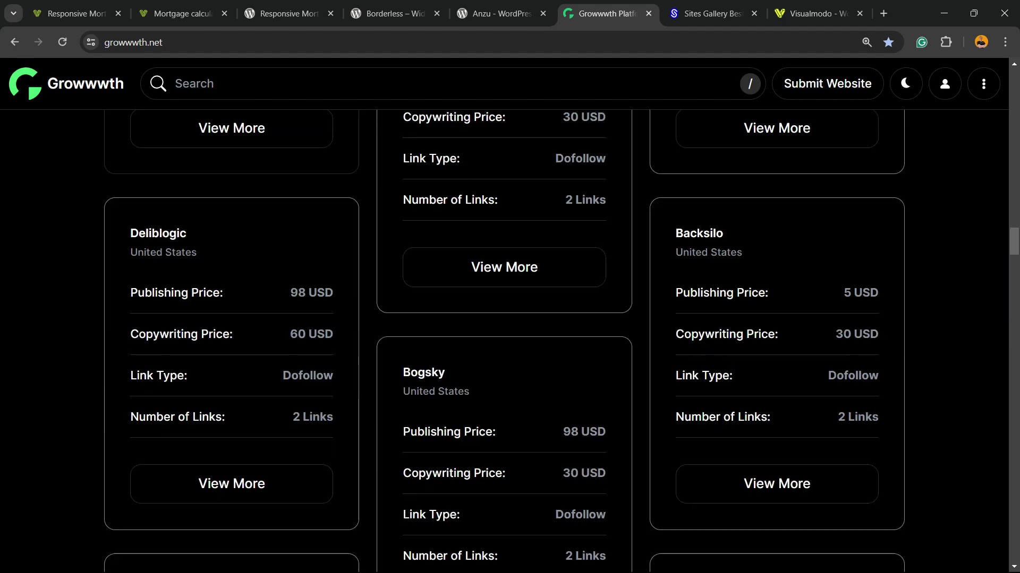
scroll(511, 319, down, 4)
scroll(510, 319, down, 2)
key(ctrl+Tab)
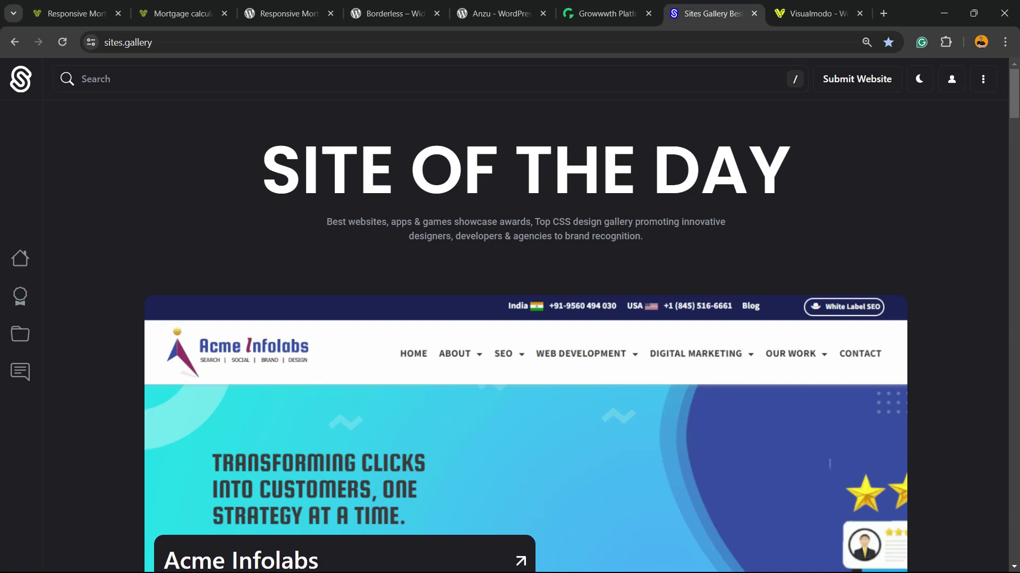
scroll(510, 320, down, 2)
scroll(511, 319, down, 5)
scroll(509, 319, down, 1)
scroll(510, 319, down, 4)
scroll(510, 320, down, 2)
scroll(511, 319, down, 5)
key(ctrl+Tab)
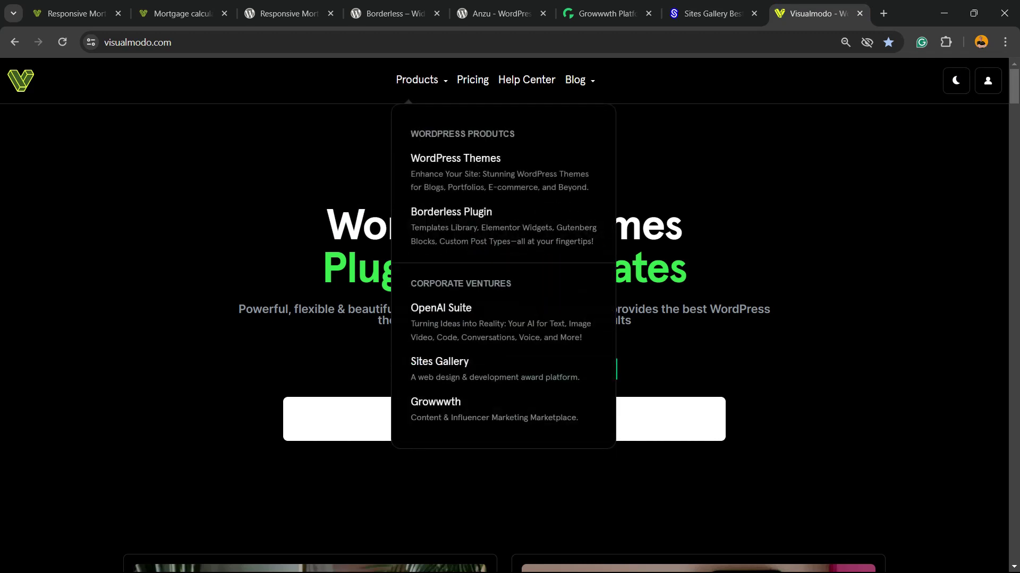
- Go to Visualmodo's Borderless plugin page and open its full Templates Library
click(451, 212)
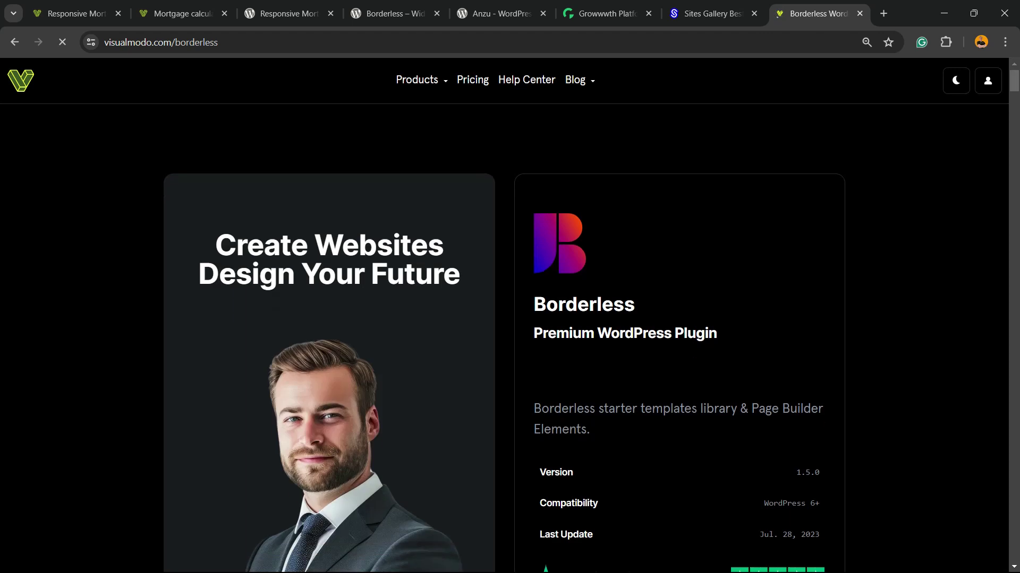
scroll(509, 319, down, 3)
scroll(510, 318, down, 2)
scroll(510, 320, down, 2)
scroll(511, 318, down, 3)
scroll(510, 319, down, 2)
scroll(510, 319, down, 3)
scroll(510, 318, down, 3)
scroll(511, 319, down, 2)
scroll(510, 319, down, 3)
scroll(504, 319, down, 2)
scroll(504, 319, down, 2)
scroll(505, 319, down, 3)
scroll(504, 319, down, 2)
scroll(504, 319, down, 2)
scroll(504, 319, down, 2)
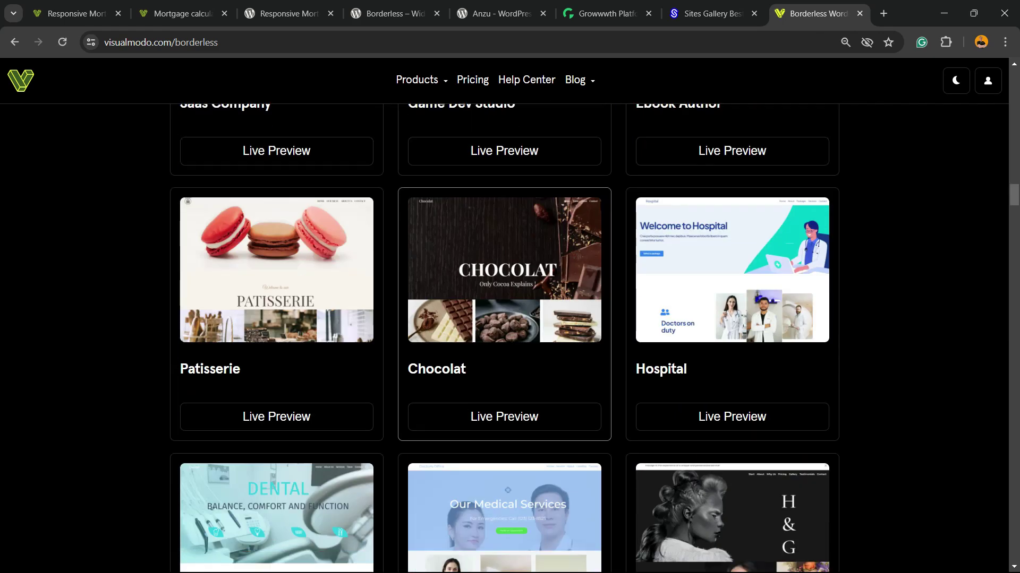
scroll(505, 318, down, 2)
scroll(504, 338, down, 3)
scroll(505, 339, down, 2)
scroll(504, 339, down, 2)
scroll(504, 339, down, 3)
scroll(505, 155, down, 2)
scroll(504, 156, down, 3)
scroll(505, 155, down, 2)
scroll(504, 155, down, 2)
scroll(504, 155, down, 3)
scroll(504, 156, down, 2)
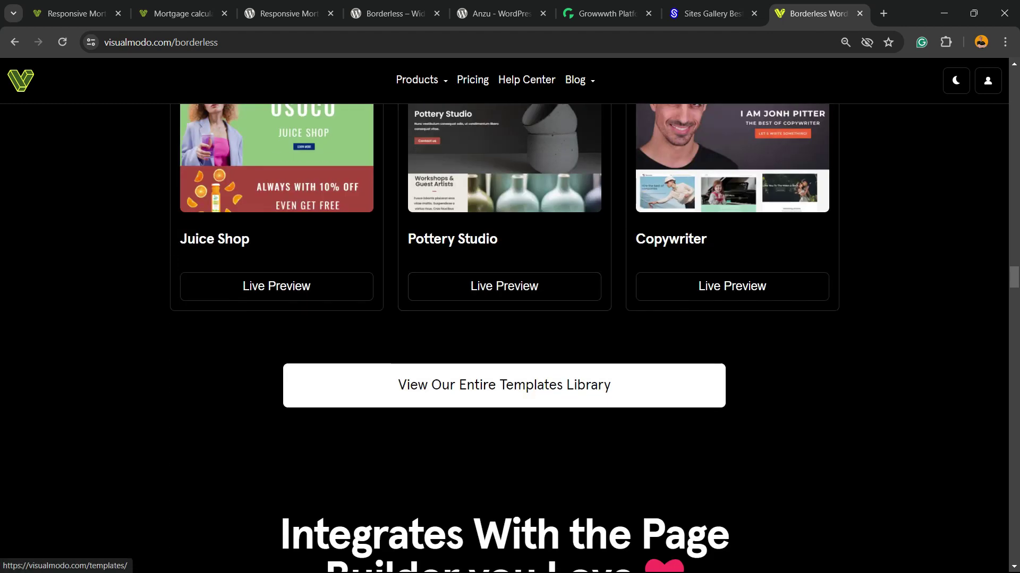
click(505, 385)
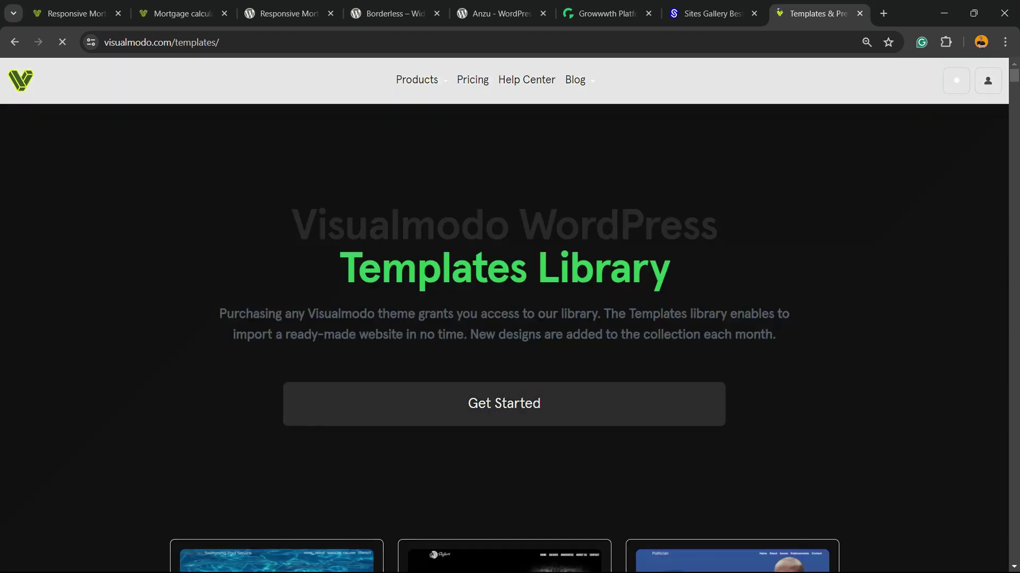